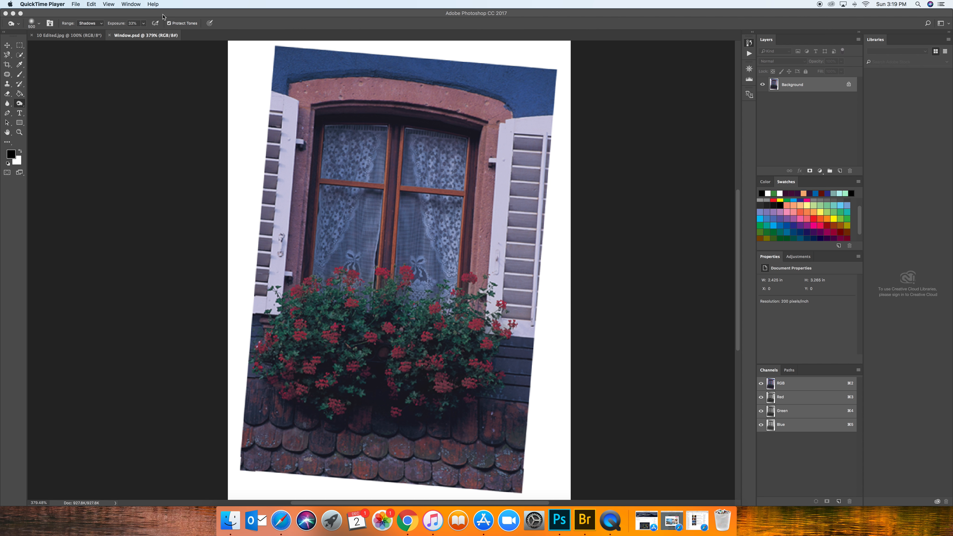
# Switch to Photoshop, show the Navigator for the window photo and return to the History display.
pyautogui.click(129, 5)
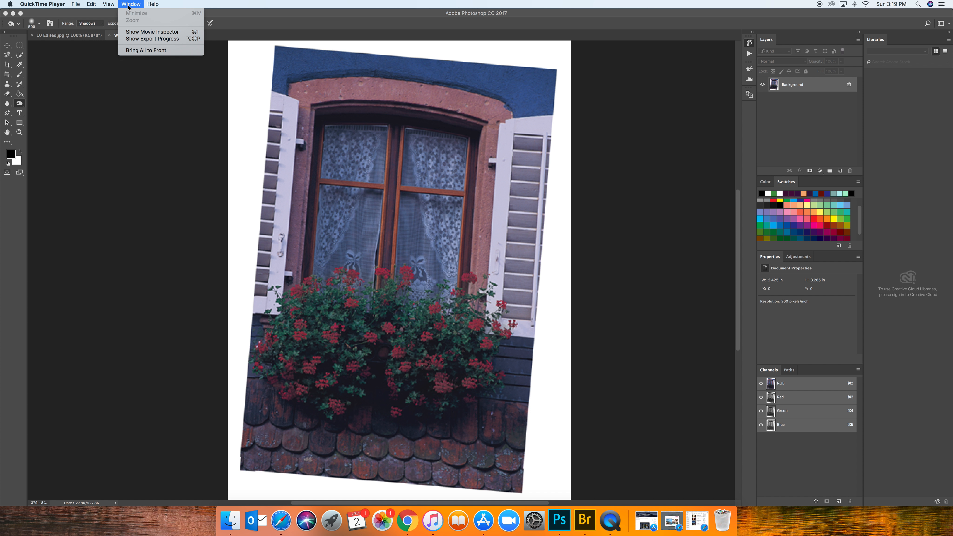
pyautogui.click(244, 11)
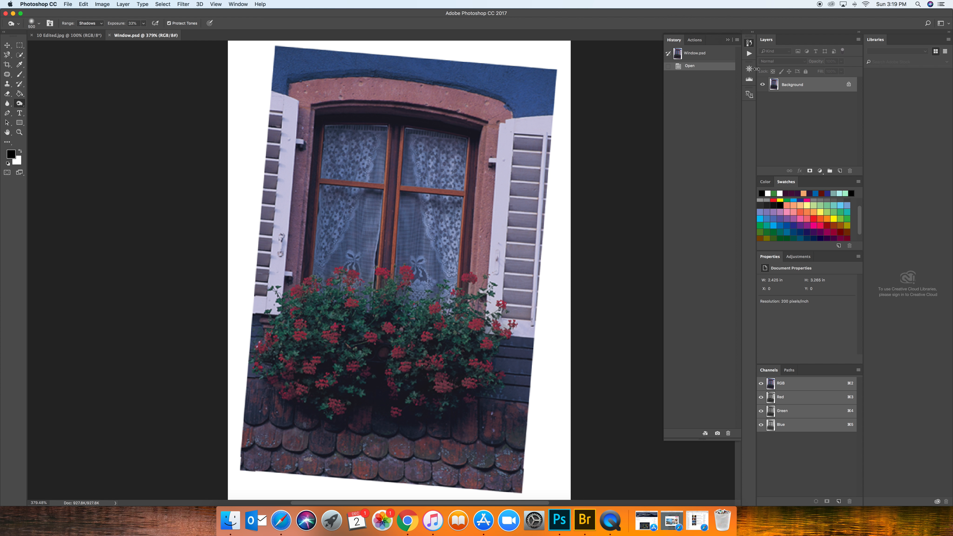
pyautogui.click(237, 5)
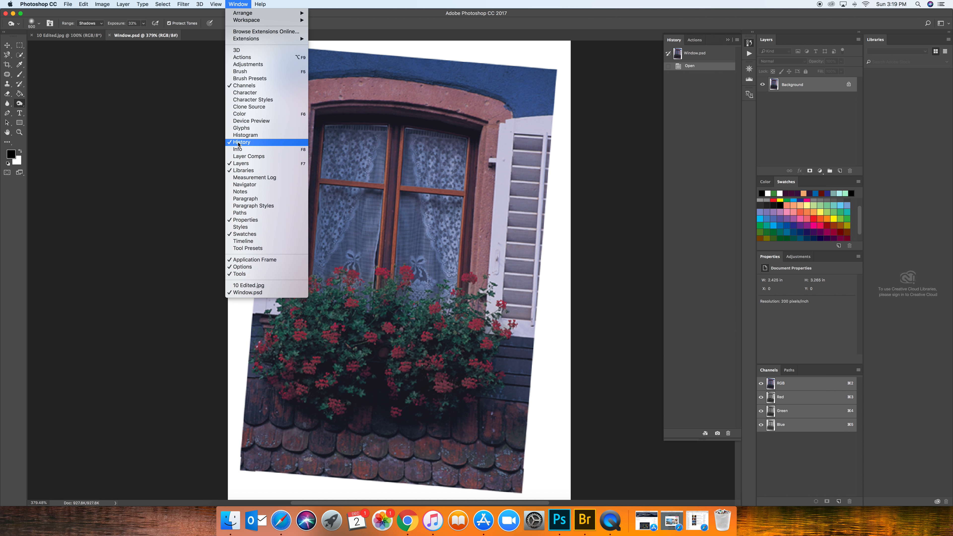
pyautogui.click(253, 184)
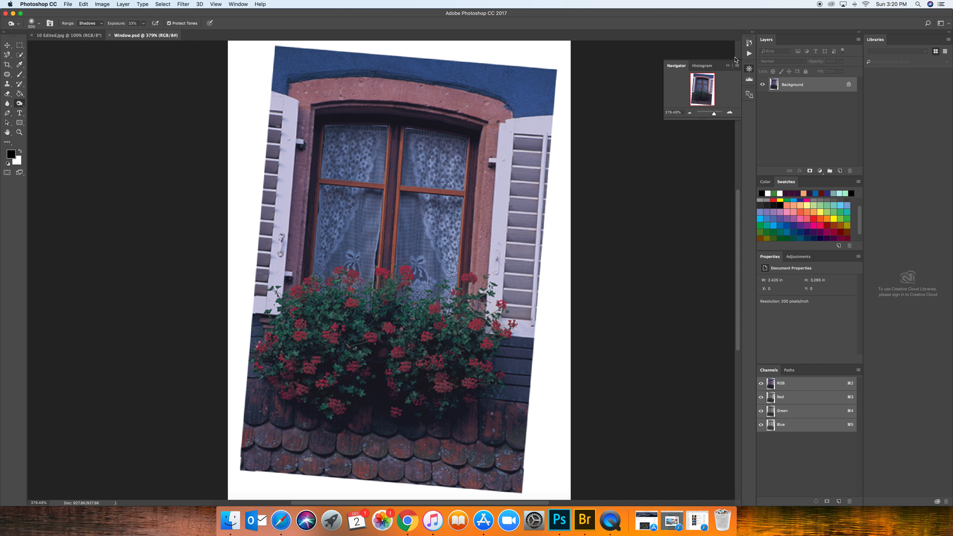
pyautogui.click(731, 67)
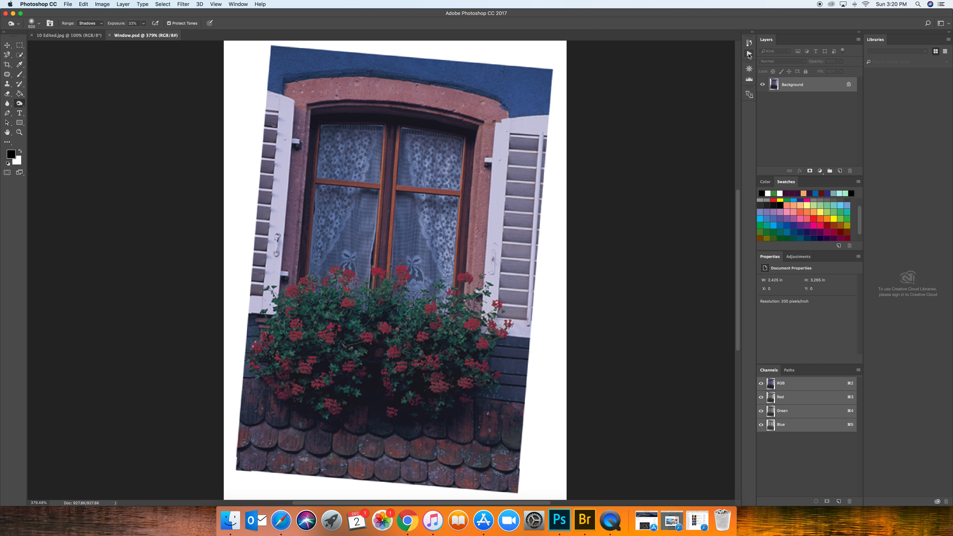
pyautogui.click(749, 69)
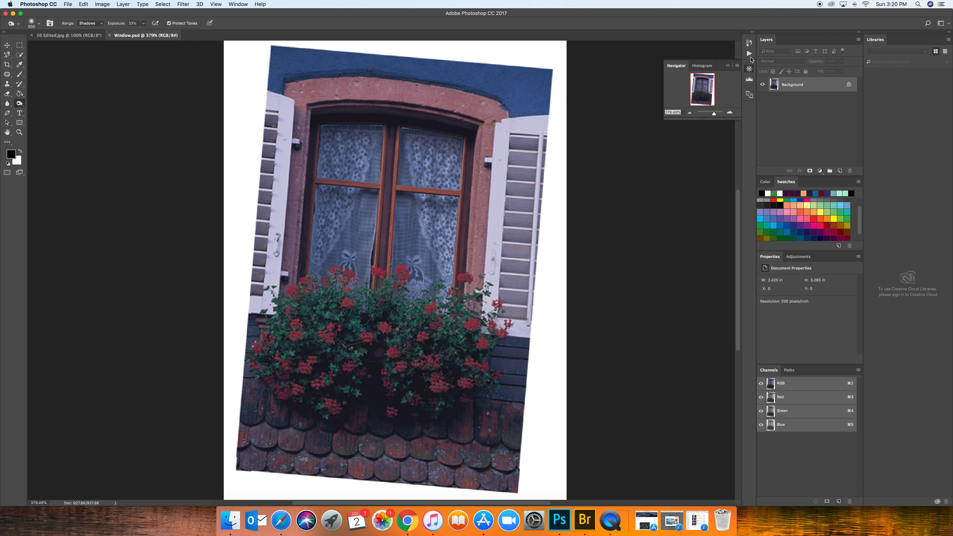
pyautogui.click(749, 43)
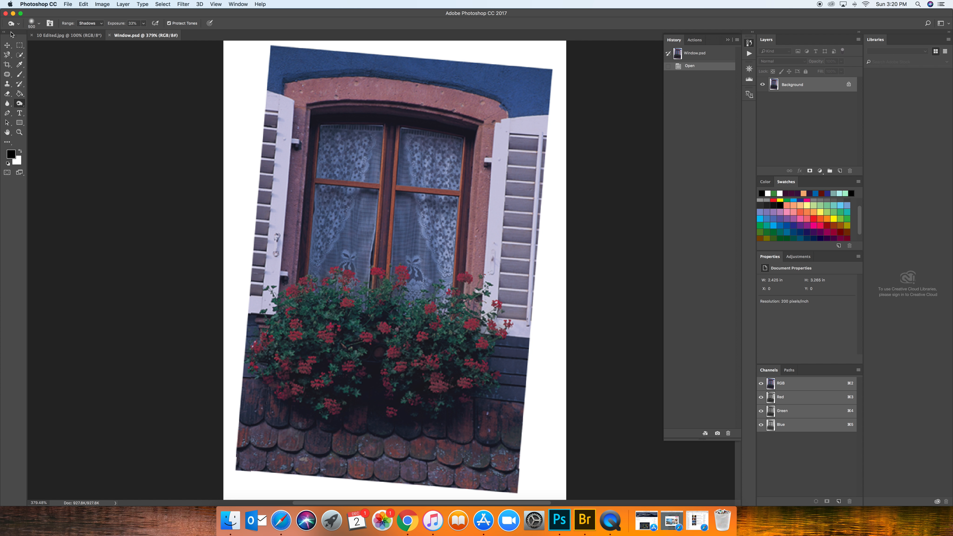
# Float the toolbox beside the window photo and clear the Crop tool's width and height values.
pyautogui.moveTo(13, 33); pyautogui.dragTo(118, 64)
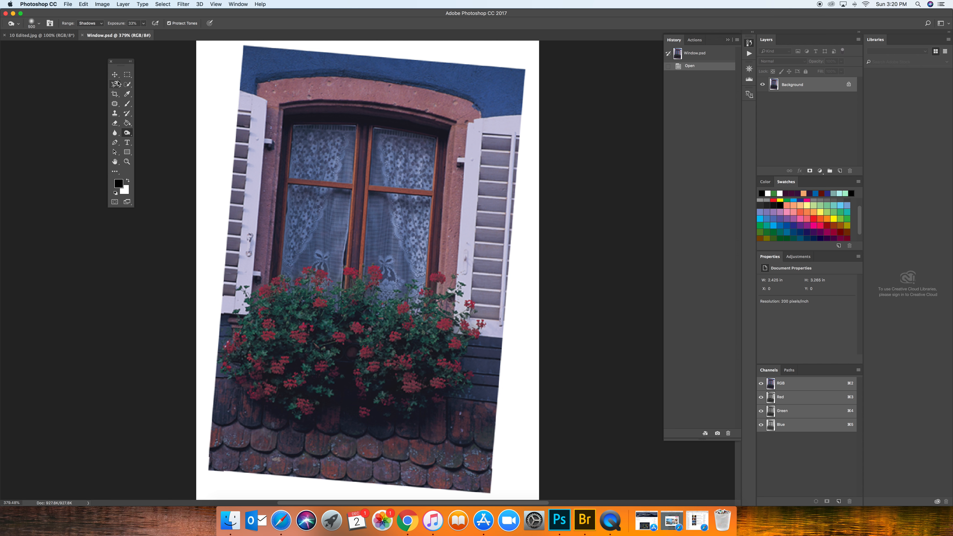
pyautogui.click(115, 94)
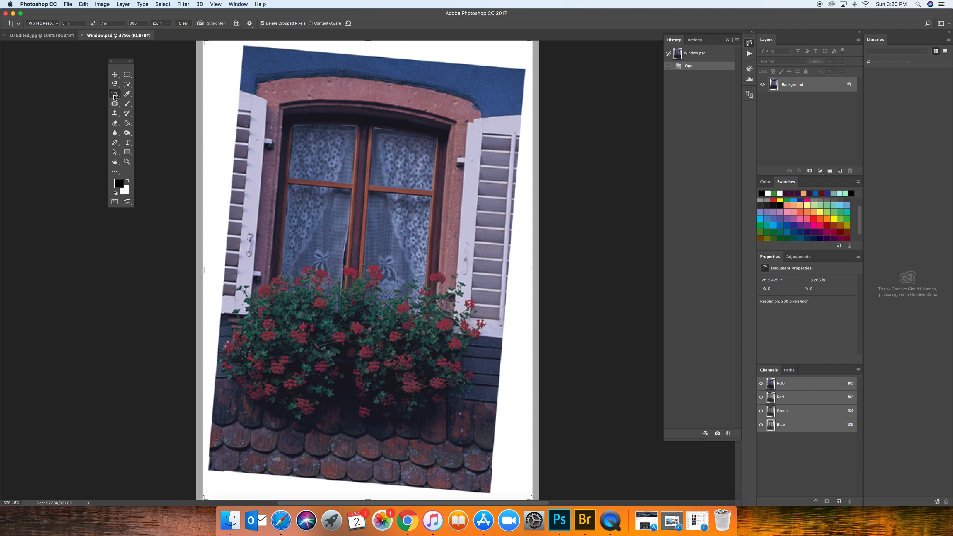
pyautogui.click(57, 24)
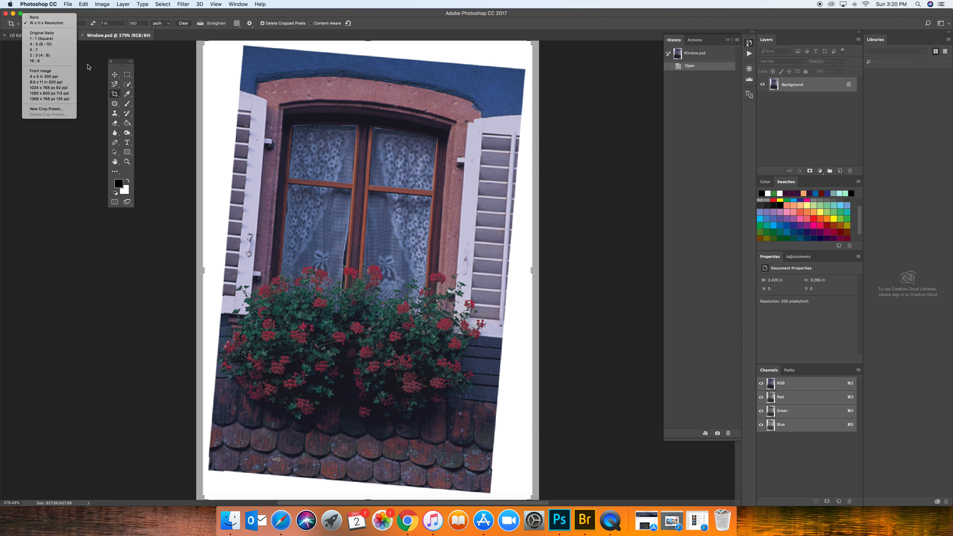
pyautogui.click(142, 24)
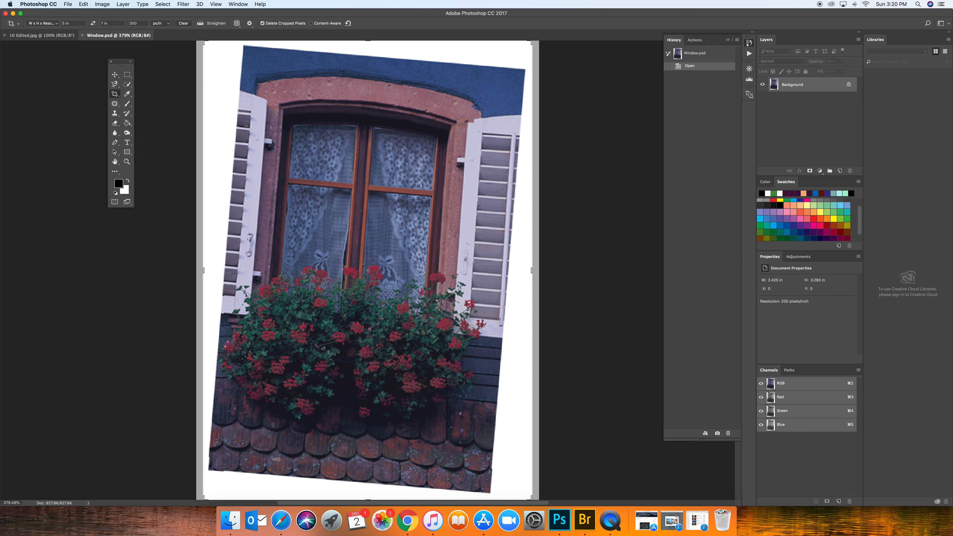
pyautogui.moveTo(114, 24); pyautogui.dragTo(61, 24)
pyautogui.press('Tab')
pyautogui.press('BackSpace')
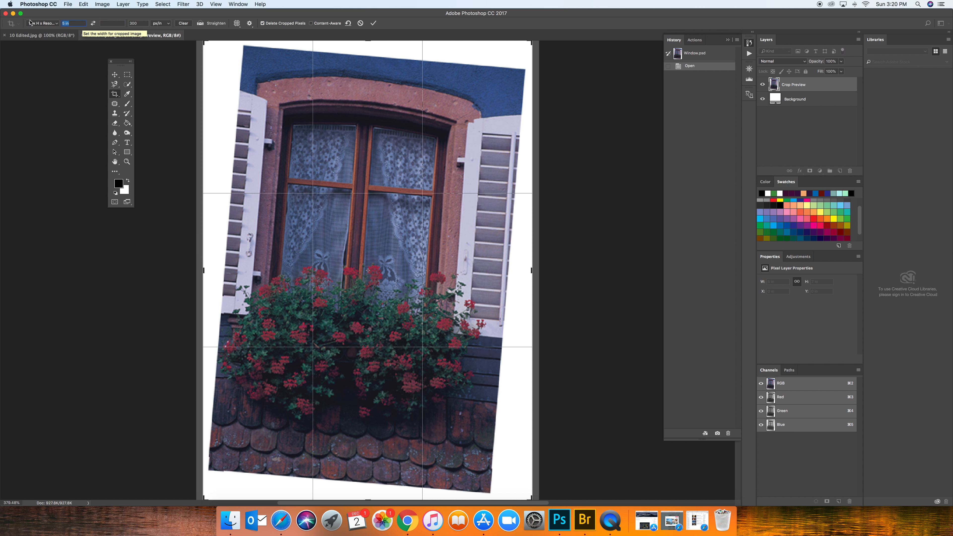
pyautogui.press('BackSpace')
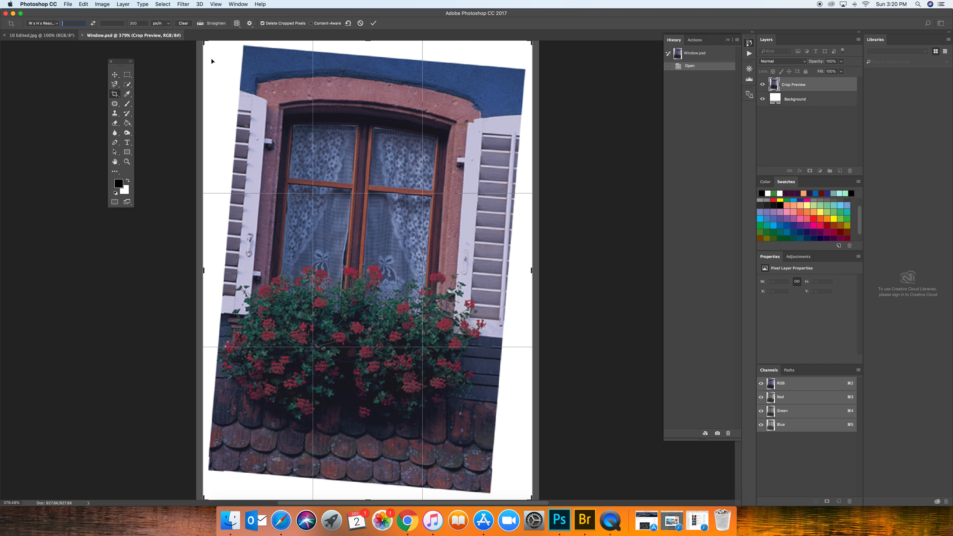
# Rotate the crop by about -4.8° so that the tilted window photo stands upright.
pyautogui.scroll(3, 226, 91)
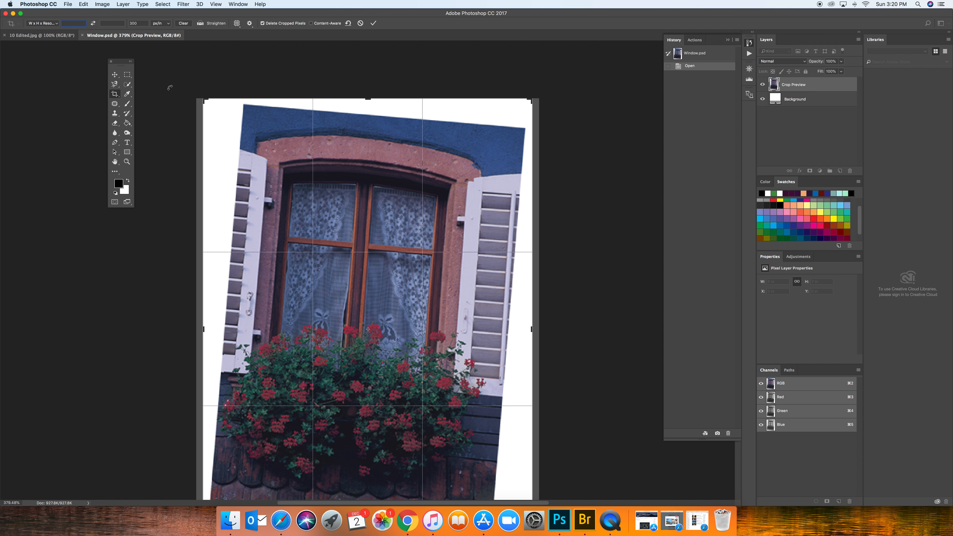
pyautogui.moveTo(183, 90); pyautogui.dragTo(185, 88)
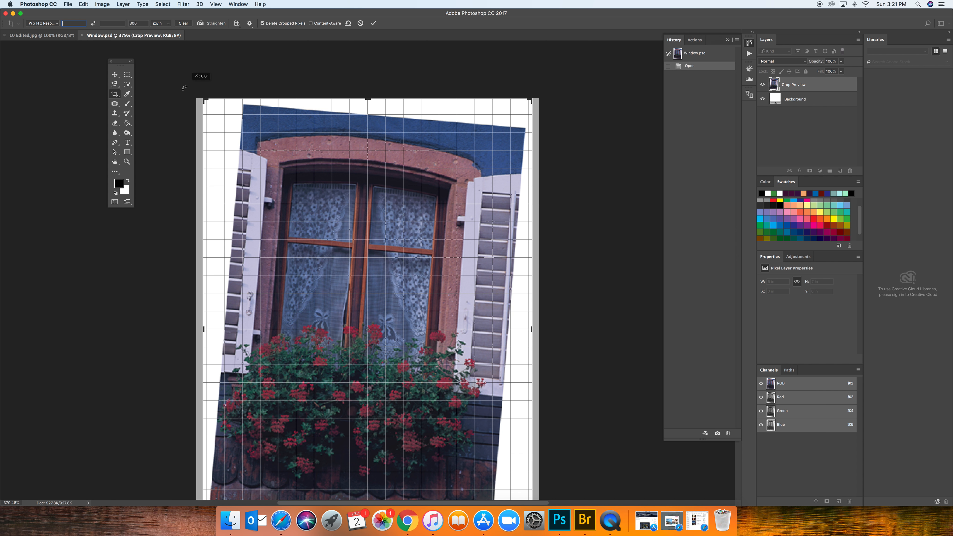
pyautogui.moveTo(184, 88); pyautogui.dragTo(169, 109)
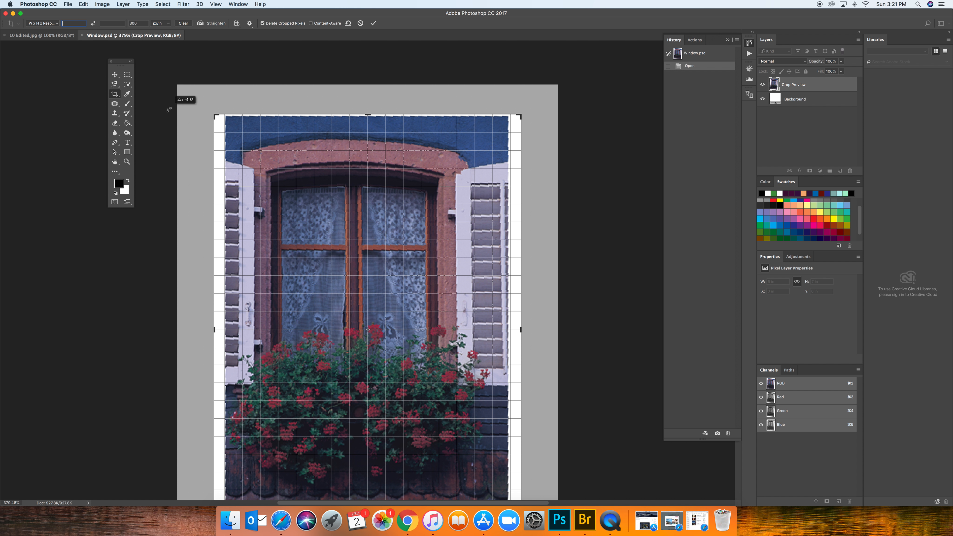
# Tighten the crop boundary to the photo's edges to exclude the white border, and apply the crop.
pyautogui.moveTo(168, 110); pyautogui.dragTo(222, 116)
pyautogui.scroll(-10, 500, 247)
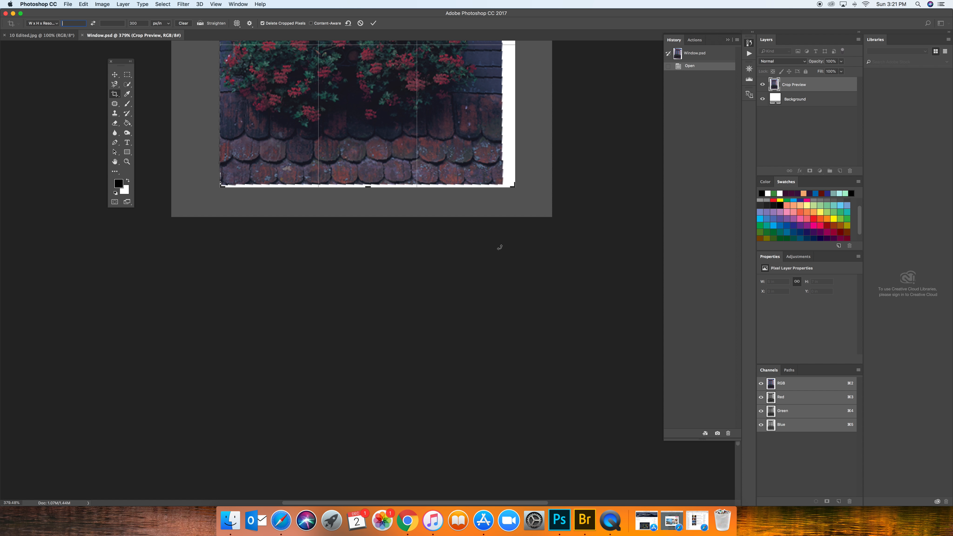
pyautogui.scroll(3, 509, 246)
pyautogui.scroll(9, 514, 235)
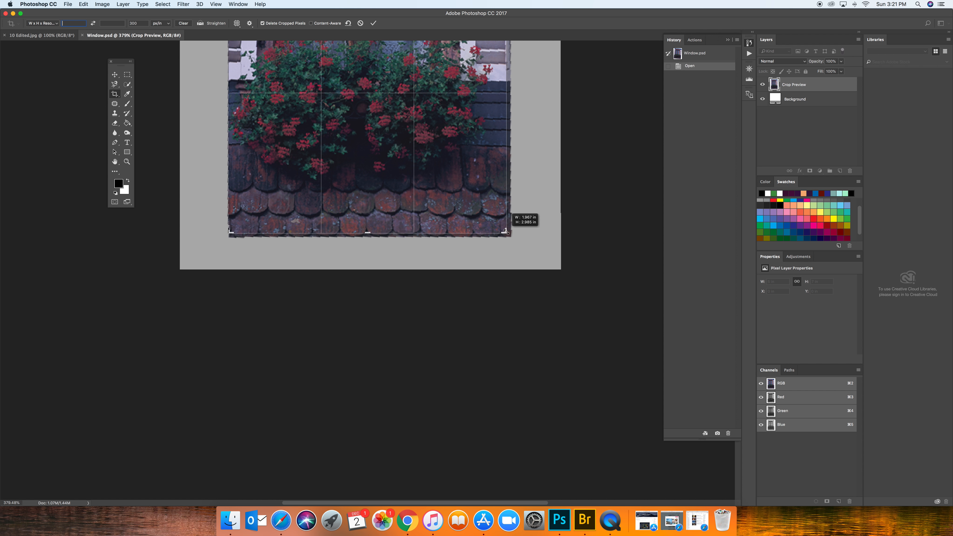
pyautogui.scroll(6, 506, 232)
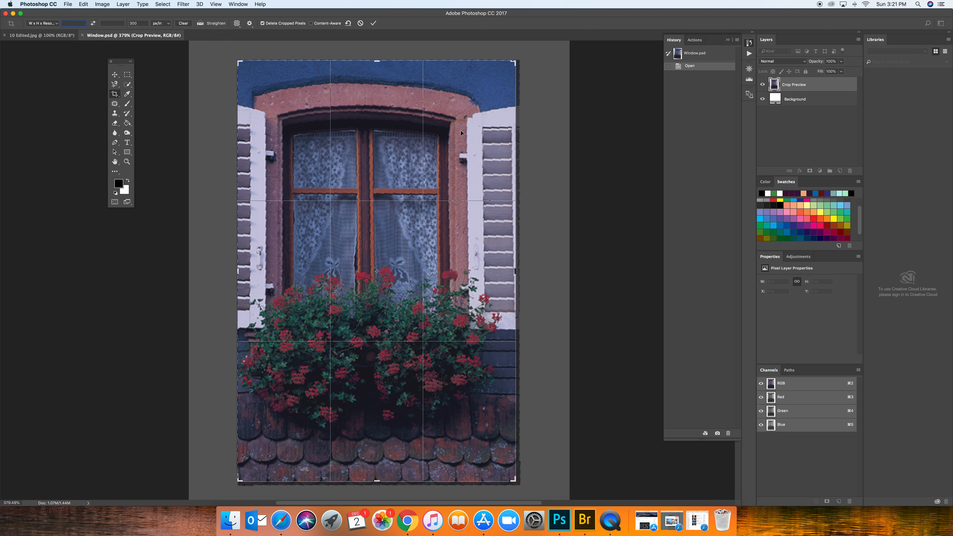
pyautogui.press('Return')
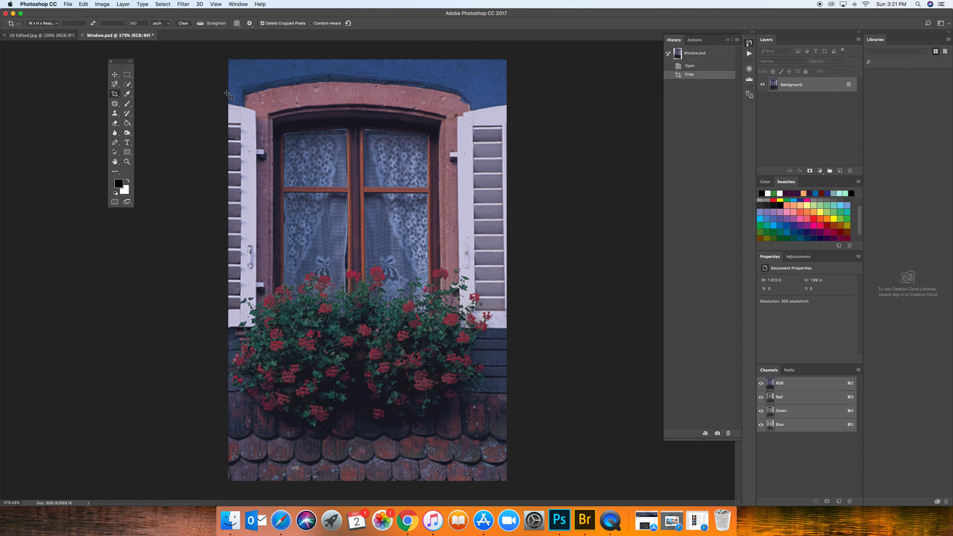
pyautogui.moveTo(239, 82); pyautogui.dragTo(319, 126)
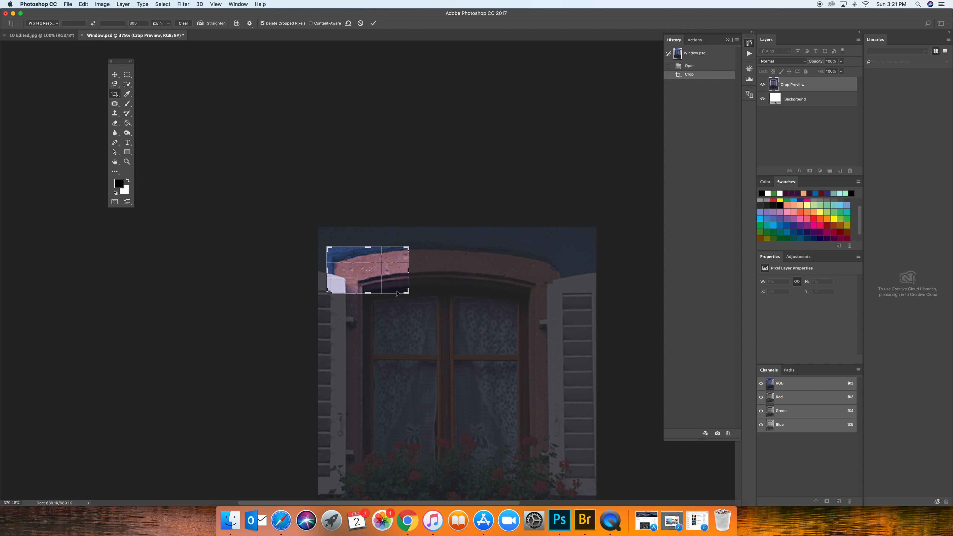
pyautogui.rightClick(372, 280)
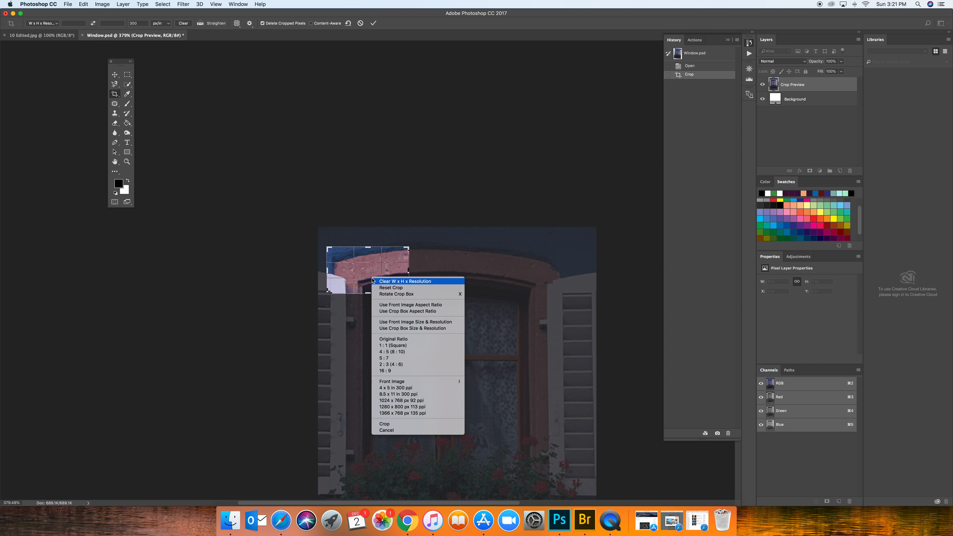
pyautogui.click(393, 431)
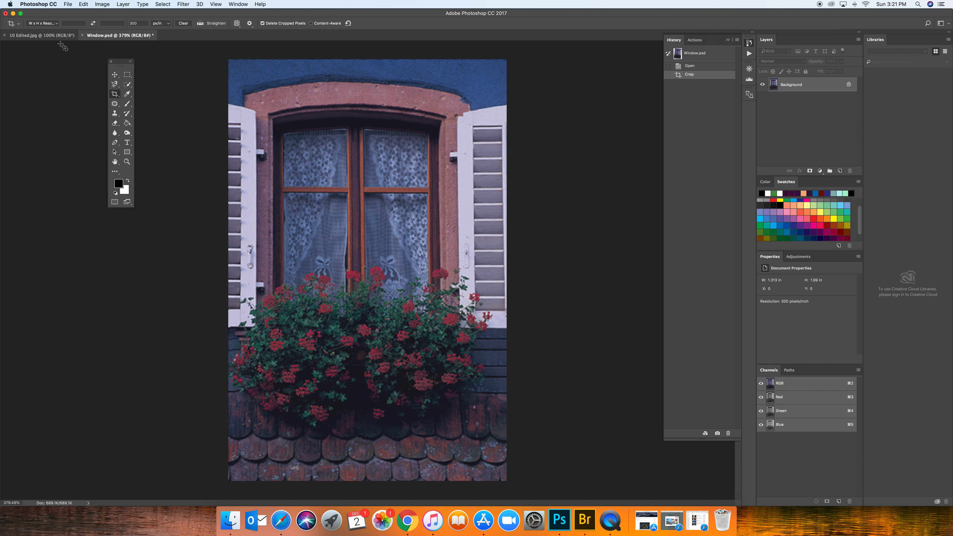
# Move the floating toolbox farther away from the cropped photo and dismiss the system notification.
pyautogui.click(57, 23)
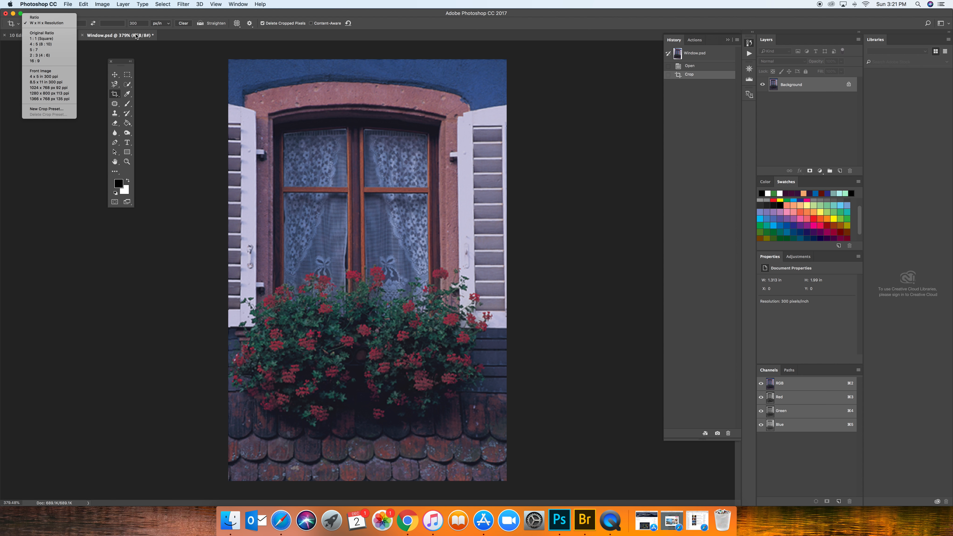
pyautogui.click(199, 115)
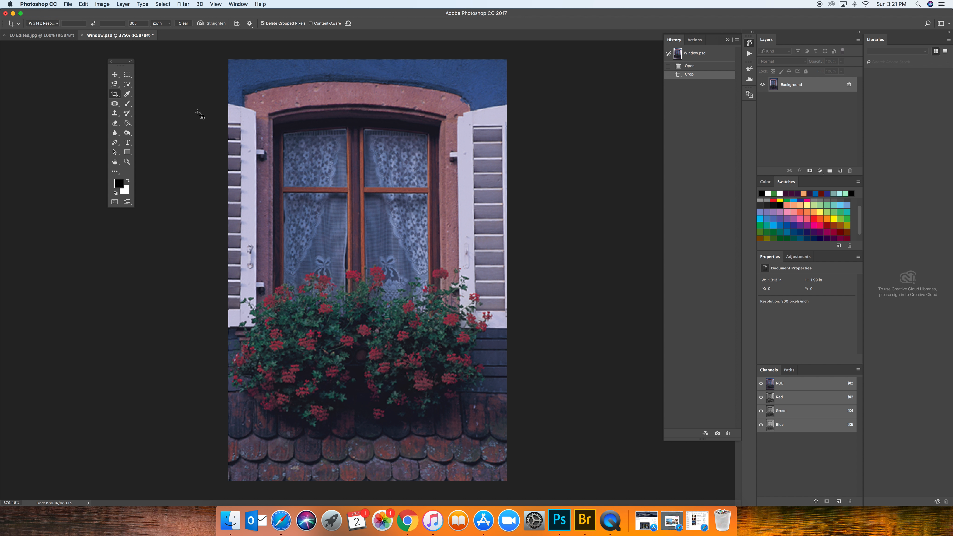
pyautogui.moveTo(121, 64); pyautogui.dragTo(78, 67)
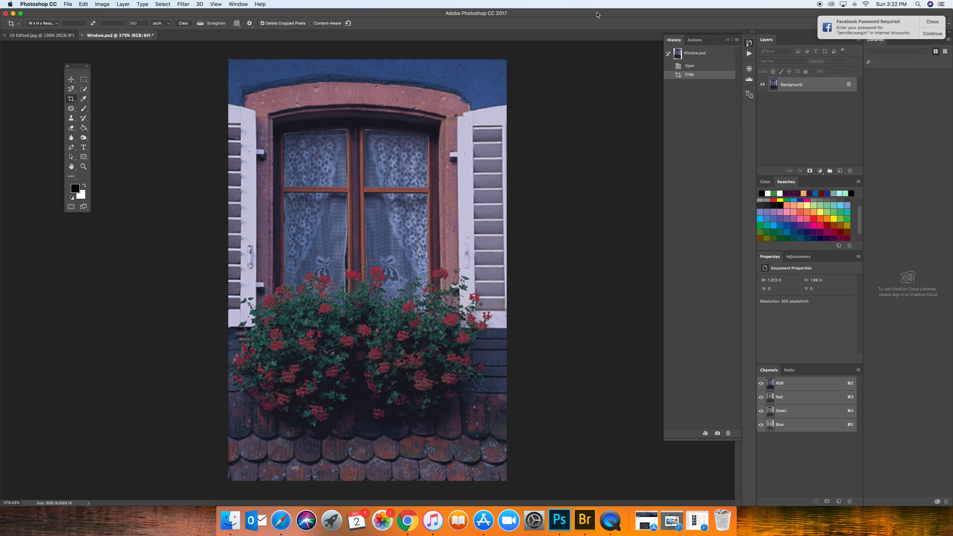
pyautogui.click(939, 19)
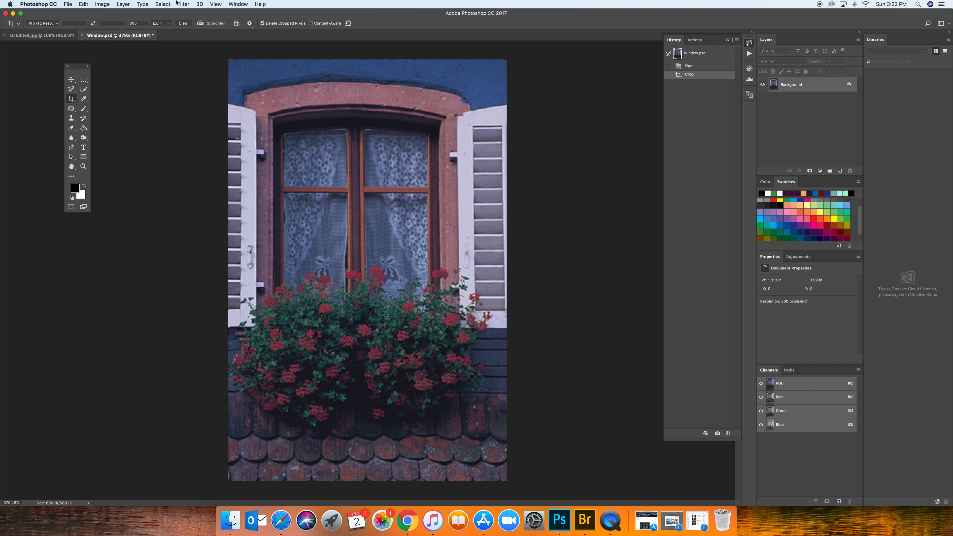
# Adjust the photo's RGB tonal range with Levels, setting the black input to 15 and the white input to 228.
pyautogui.click(102, 4)
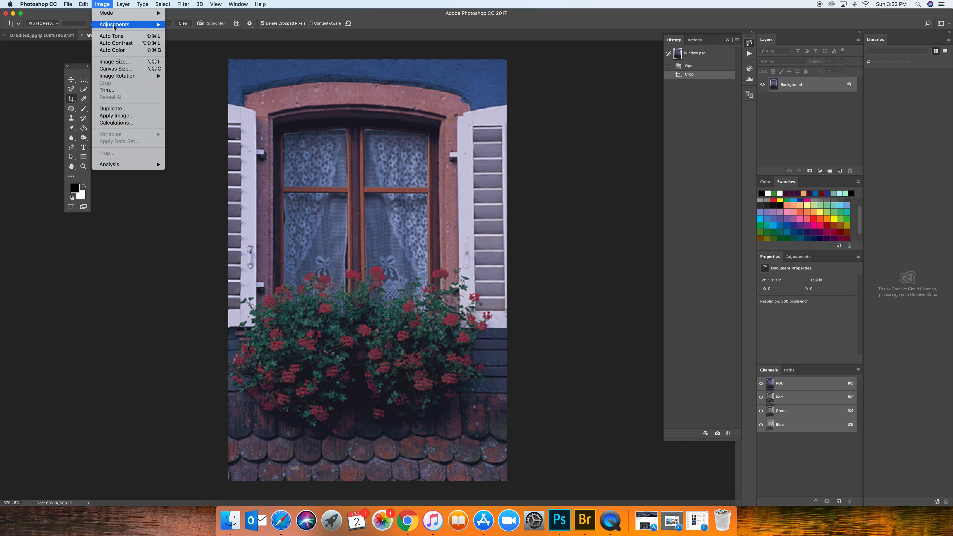
pyautogui.moveTo(115, 27)
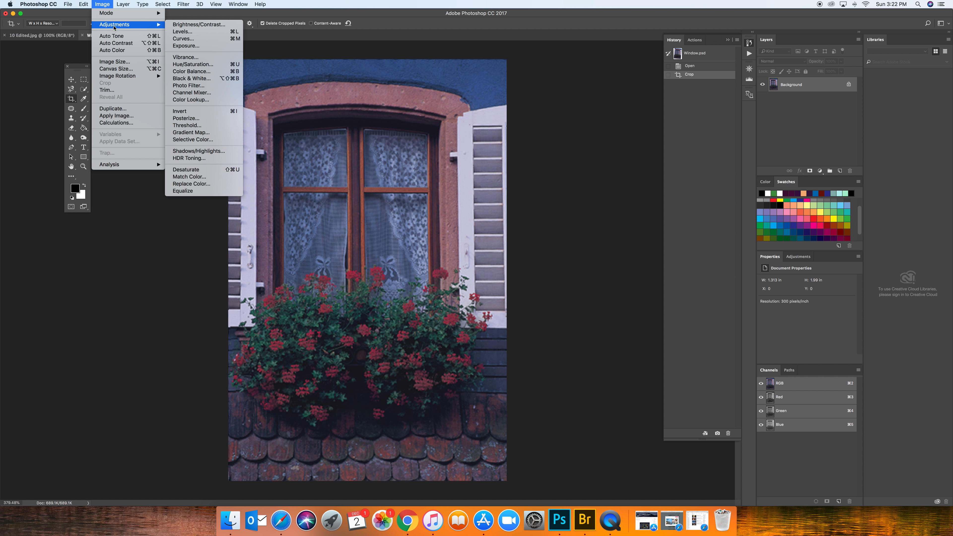
pyautogui.click(182, 32)
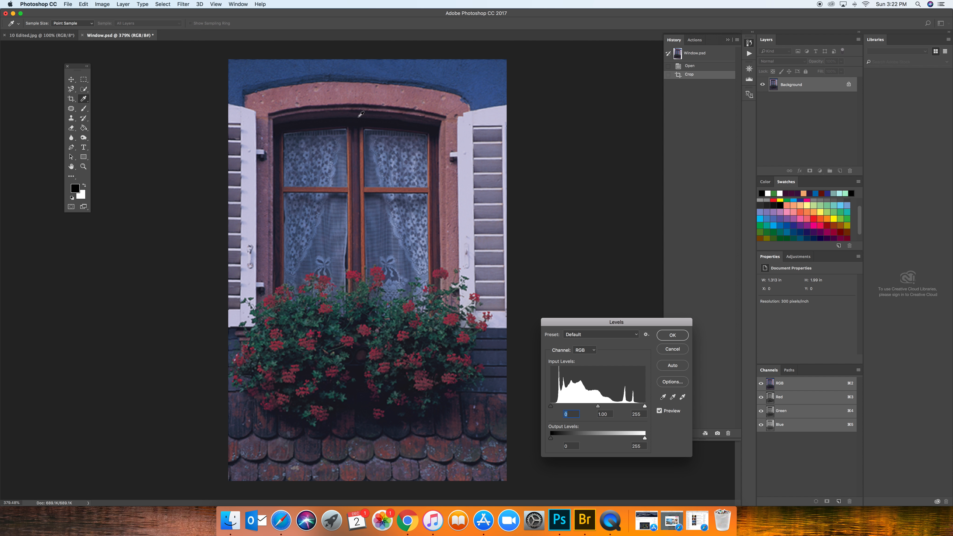
pyautogui.moveTo(599, 328); pyautogui.dragTo(564, 140)
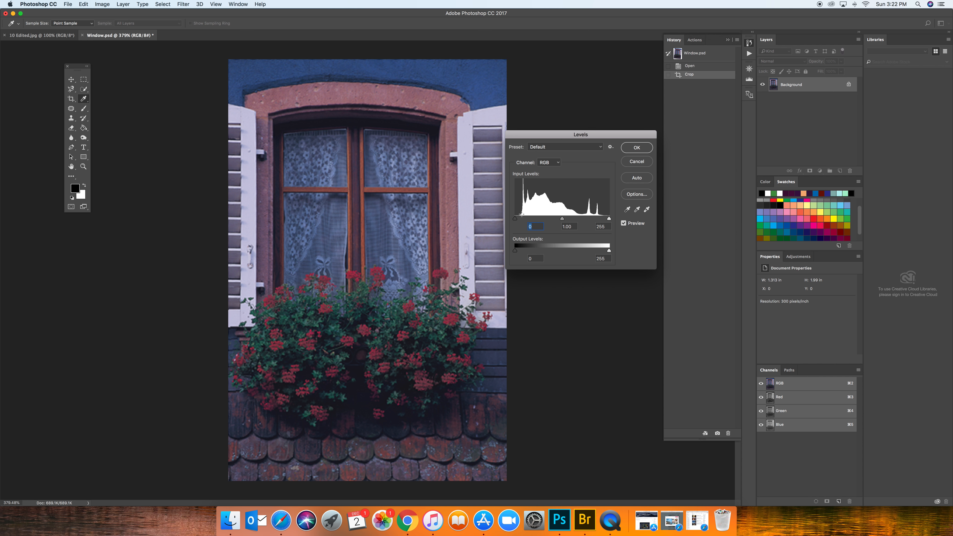
pyautogui.click(609, 219)
pyautogui.moveTo(516, 220); pyautogui.dragTo(521, 221)
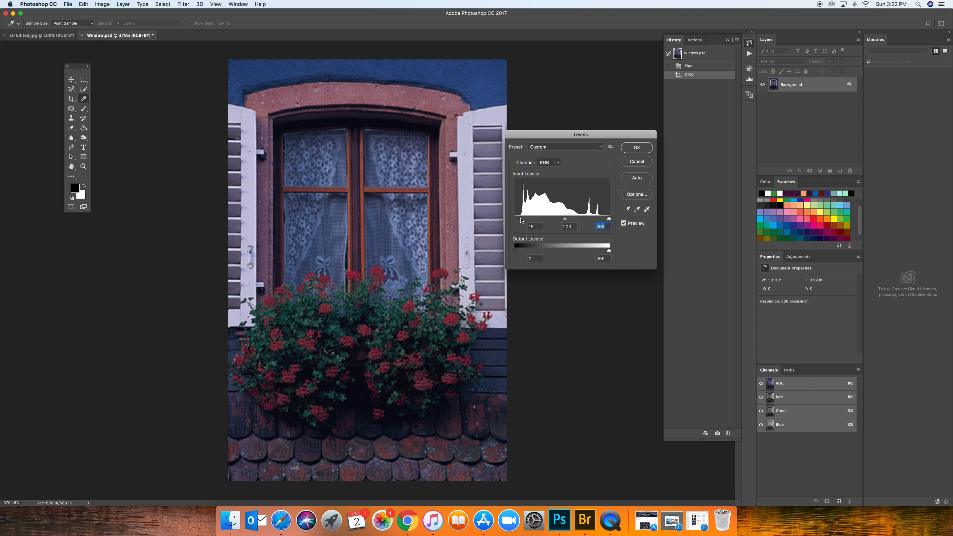
pyautogui.click(520, 220)
pyautogui.moveTo(610, 218); pyautogui.dragTo(599, 213)
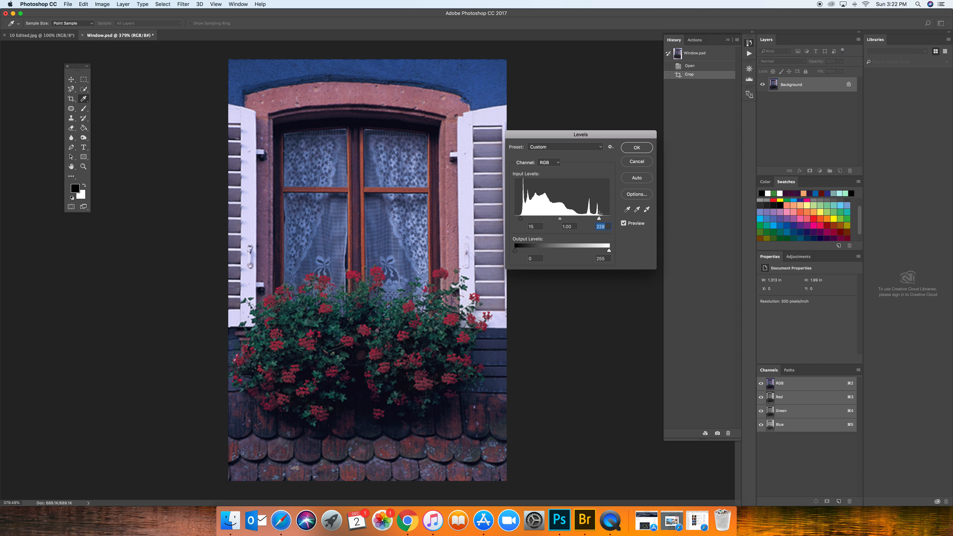
pyautogui.moveTo(599, 219)
pyautogui.mouseDown()
pyautogui.moveTo(559, 219)
pyautogui.moveTo(599, 218)
pyautogui.mouseUp()
pyautogui.click(636, 147)
# View the photo's earlier Crop history state, from before the Levels adjustment.
pyautogui.press('c')
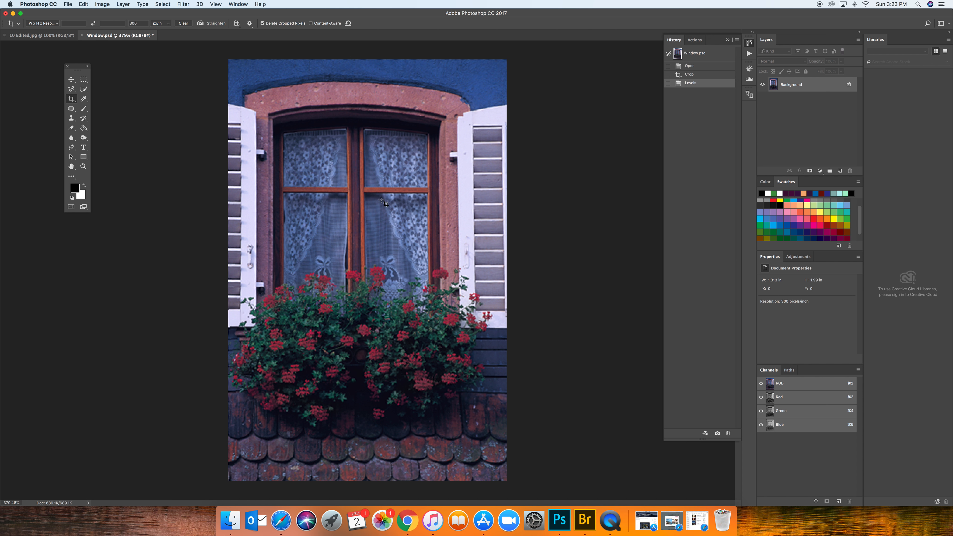
pyautogui.click(690, 74)
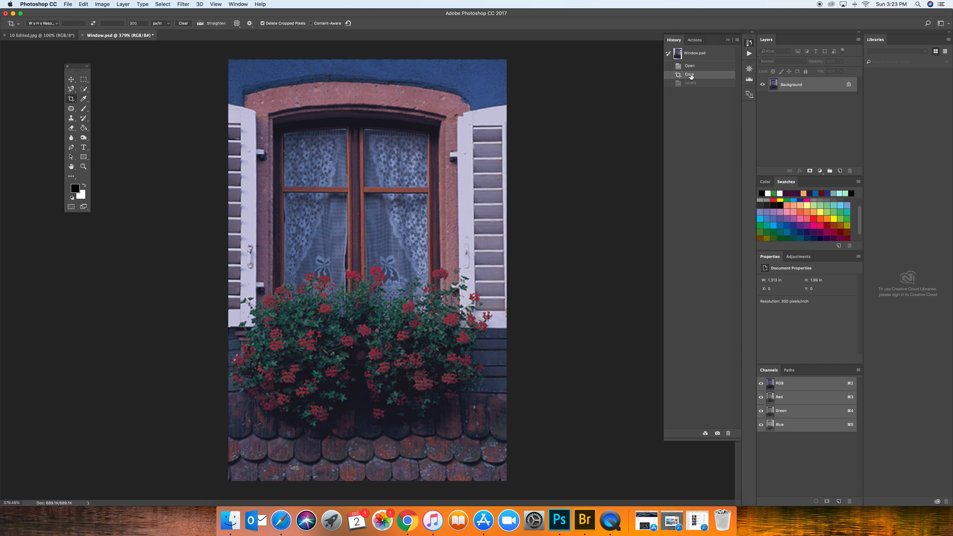
# Return to the Levels history state and apply Auto Color to the photo.
pyautogui.click(693, 83)
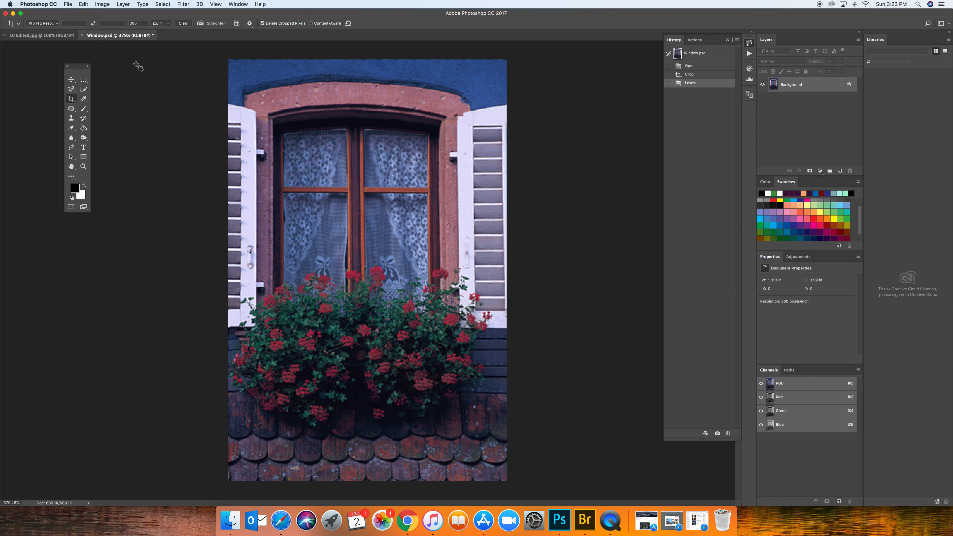
pyautogui.click(102, 4)
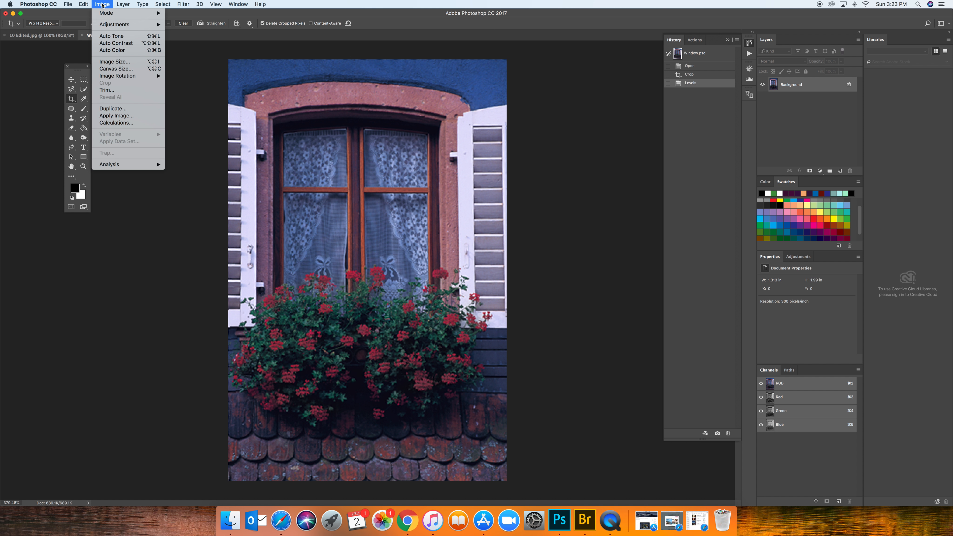
pyautogui.click(120, 51)
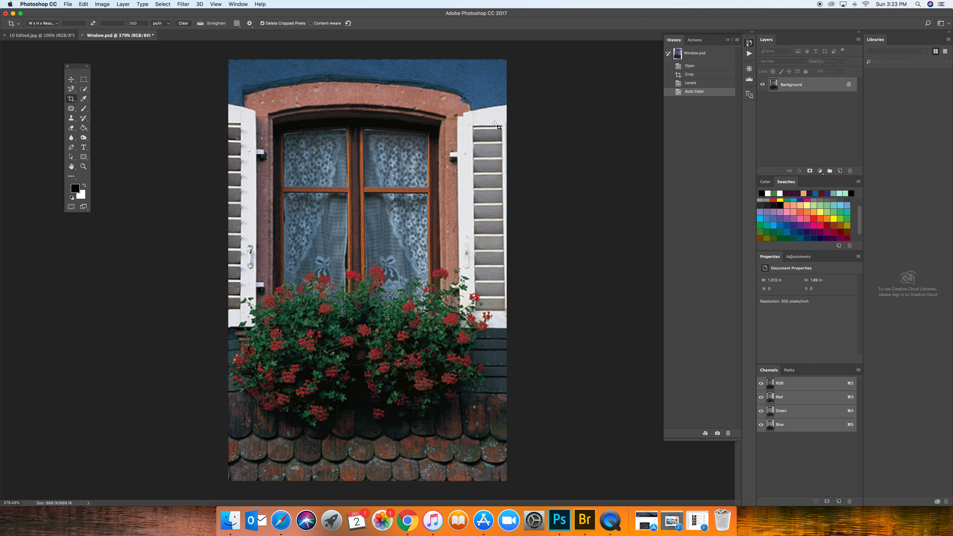
# Compare the photo's Levels and Auto Color history states, ending on the Auto Color state.
pyautogui.click(695, 83)
pyautogui.click(700, 94)
pyautogui.click(696, 83)
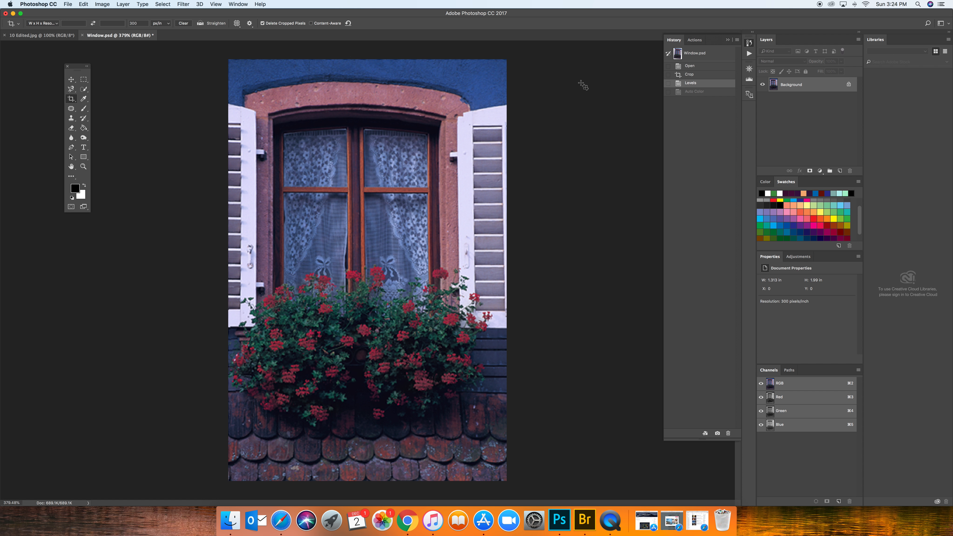
pyautogui.click(693, 92)
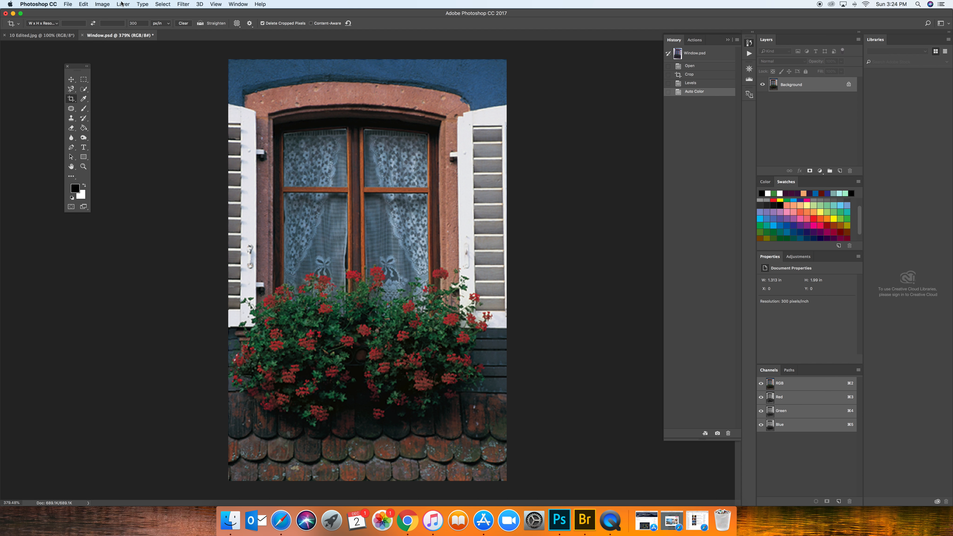
pyautogui.click(103, 4)
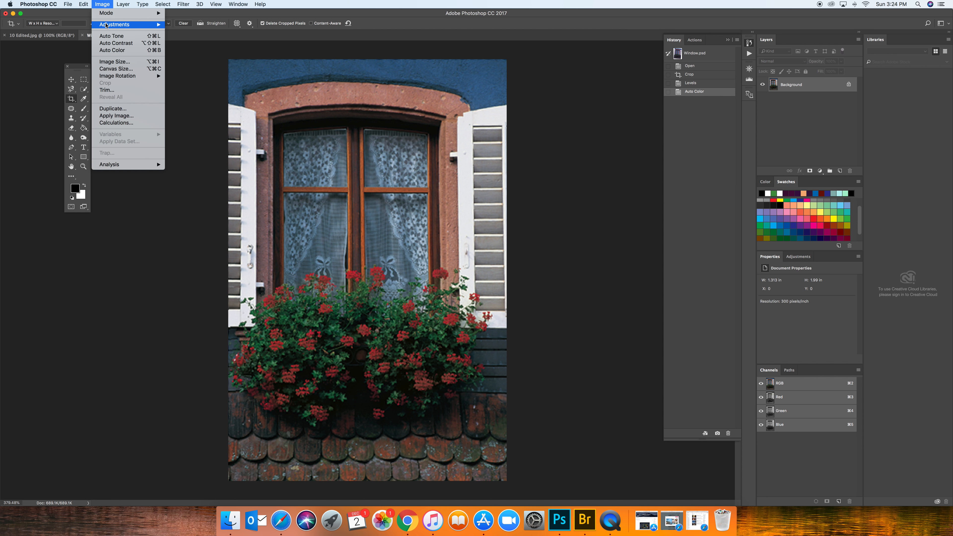
pyautogui.moveTo(106, 26)
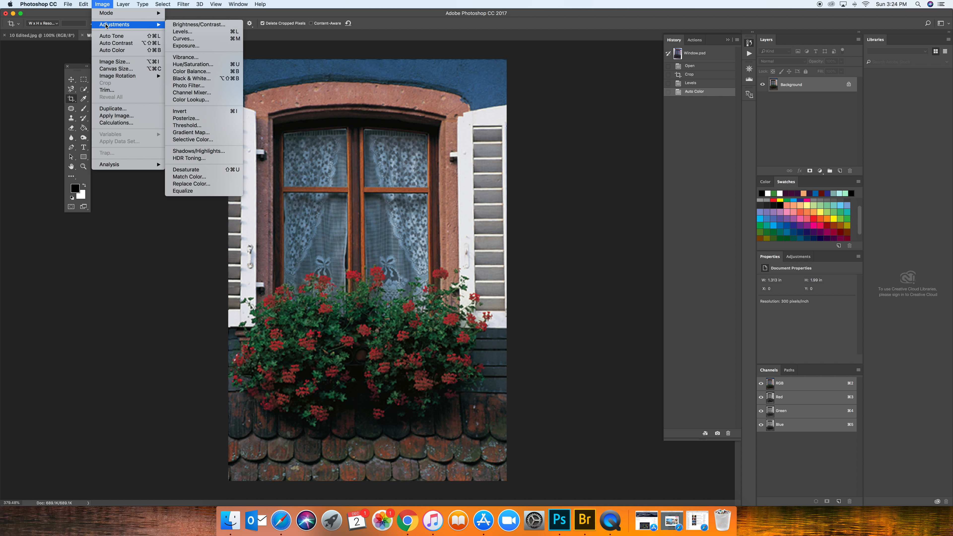
pyautogui.click(204, 80)
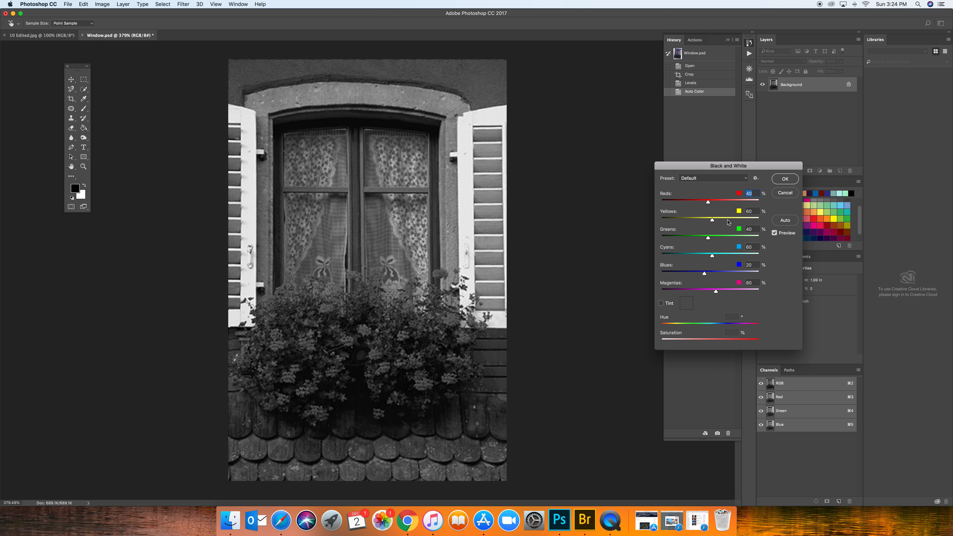
pyautogui.click(785, 193)
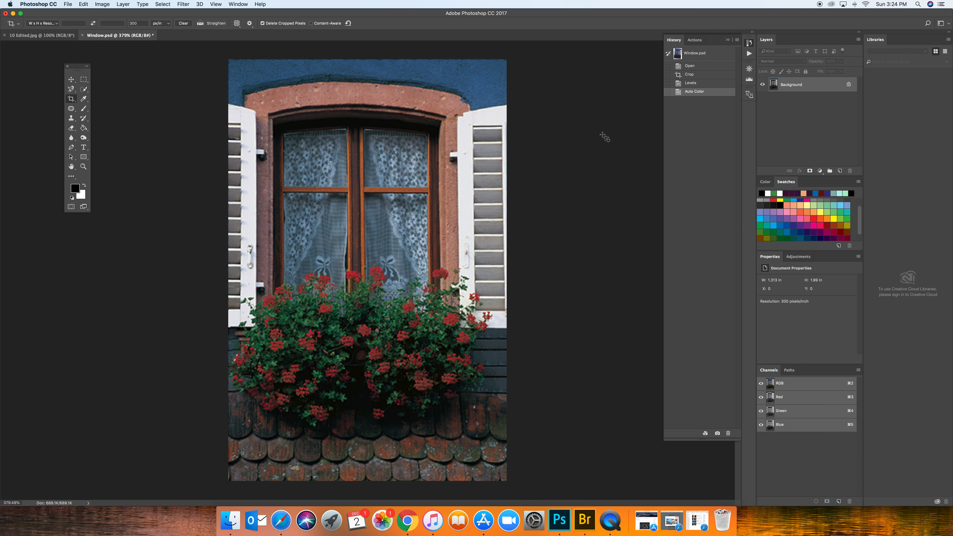
# Set up the Dodge tool for Highlights at 25% exposure with a soft brush of about 76 px.
pyautogui.click(84, 140)
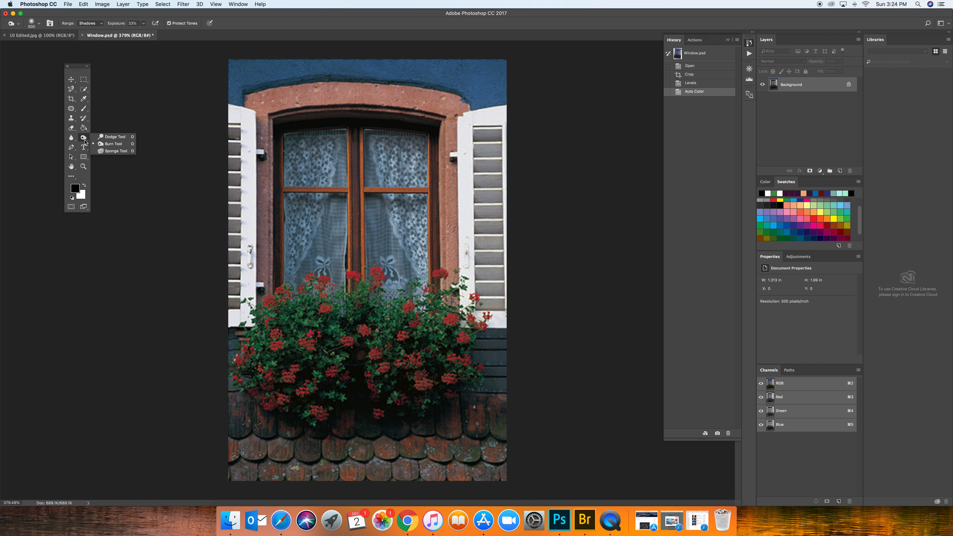
pyautogui.click(113, 140)
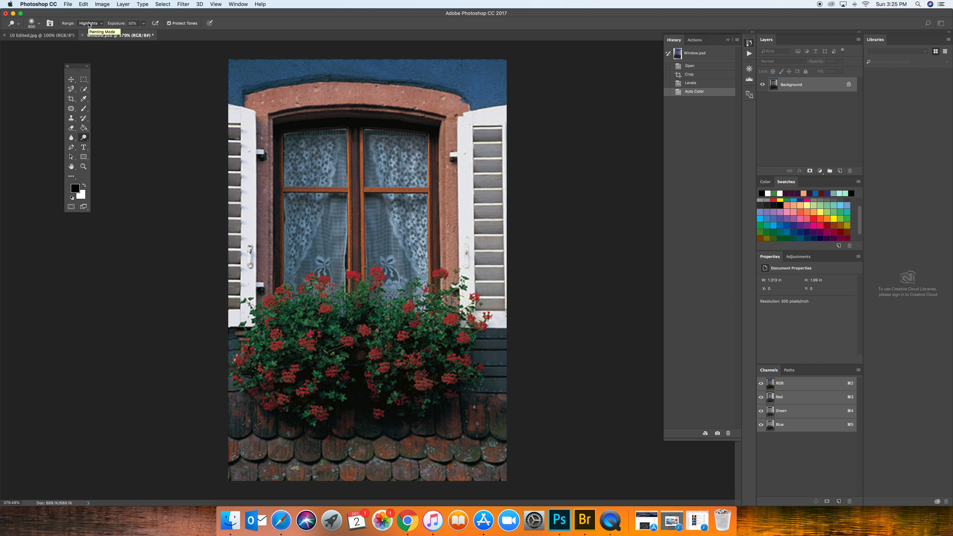
pyautogui.click(101, 24)
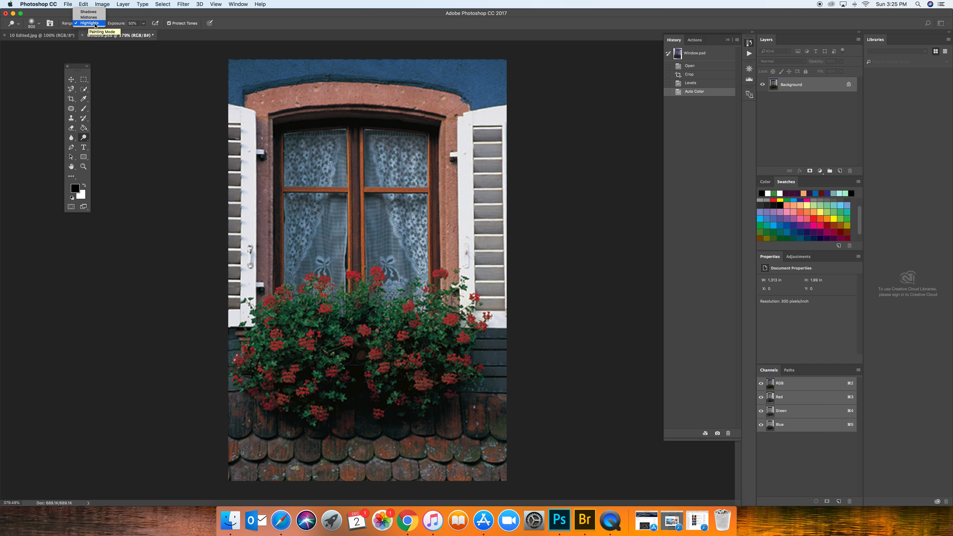
pyautogui.click(145, 26)
pyautogui.click(145, 27)
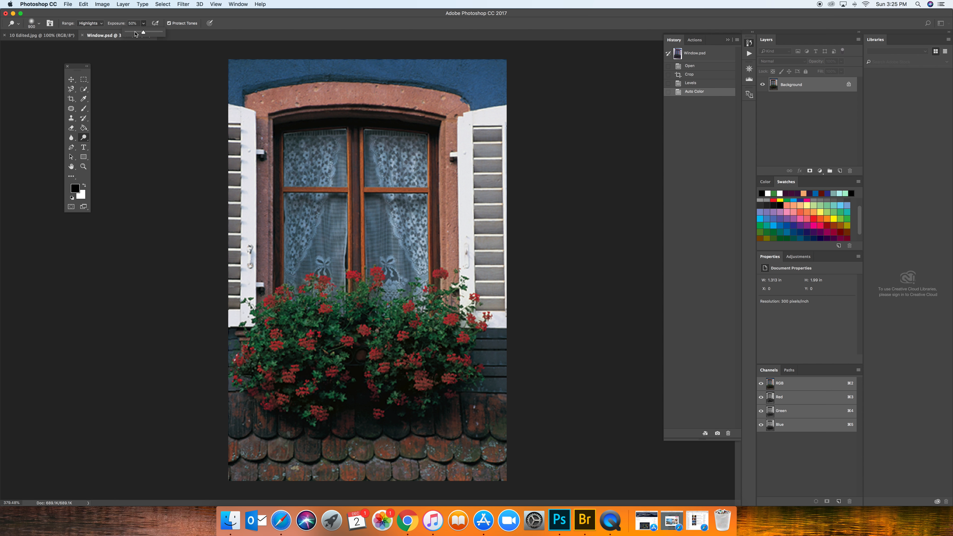
pyautogui.moveTo(135, 32); pyautogui.dragTo(135, 34)
pyautogui.click(130, 55)
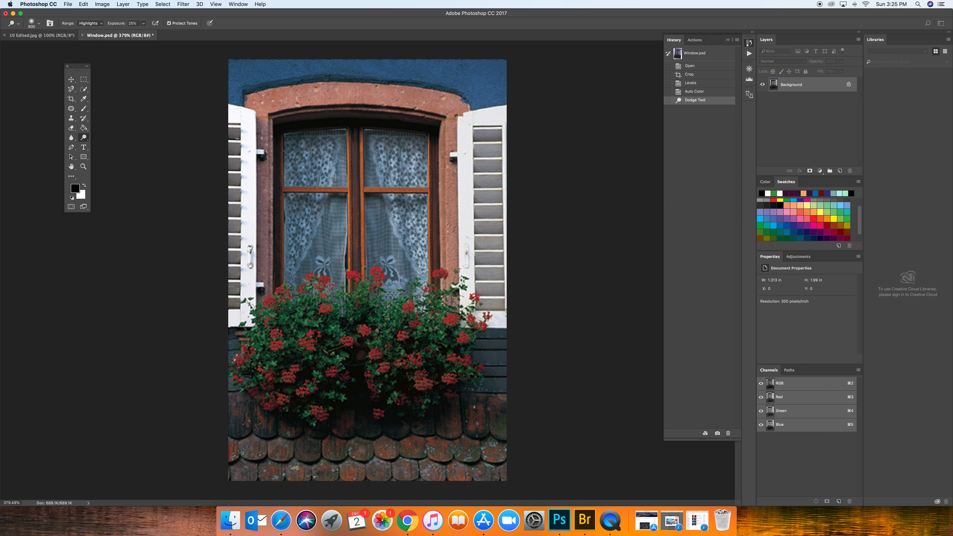
pyautogui.click(34, 23)
pyautogui.moveTo(84, 47); pyautogui.dragTo(60, 48)
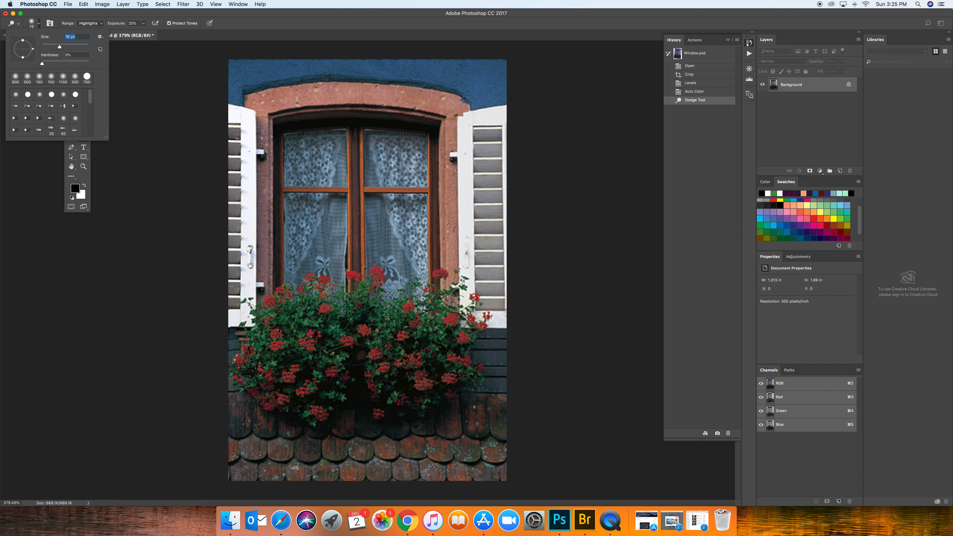
pyautogui.click(185, 87)
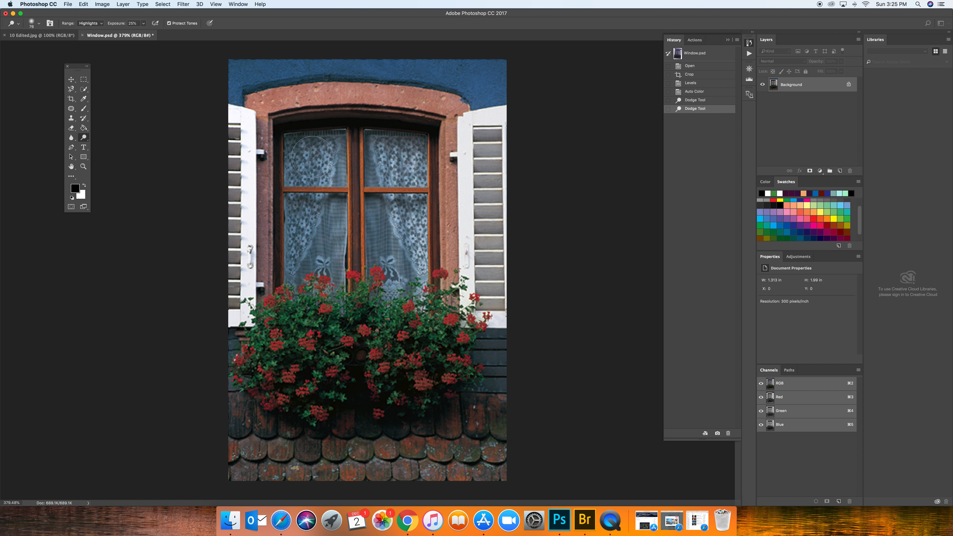
# Dodge the lace curtains across both sides of the window, and compare the result with the Auto Color history state.
pyautogui.moveTo(306, 159); pyautogui.dragTo(311, 150)
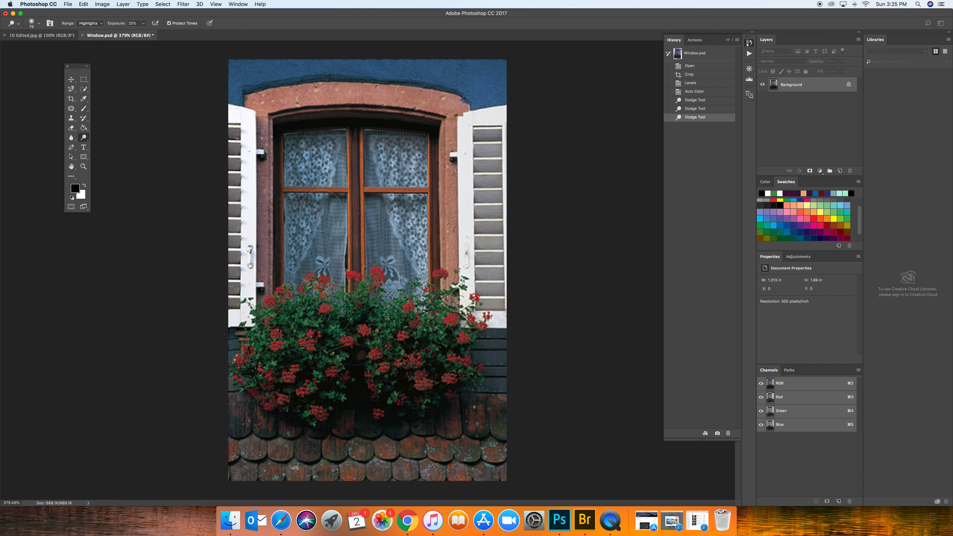
pyautogui.moveTo(311, 220)
pyautogui.mouseDown()
pyautogui.moveTo(303, 265)
pyautogui.moveTo(312, 274)
pyautogui.mouseUp()
pyautogui.moveTo(383, 162); pyautogui.dragTo(404, 169)
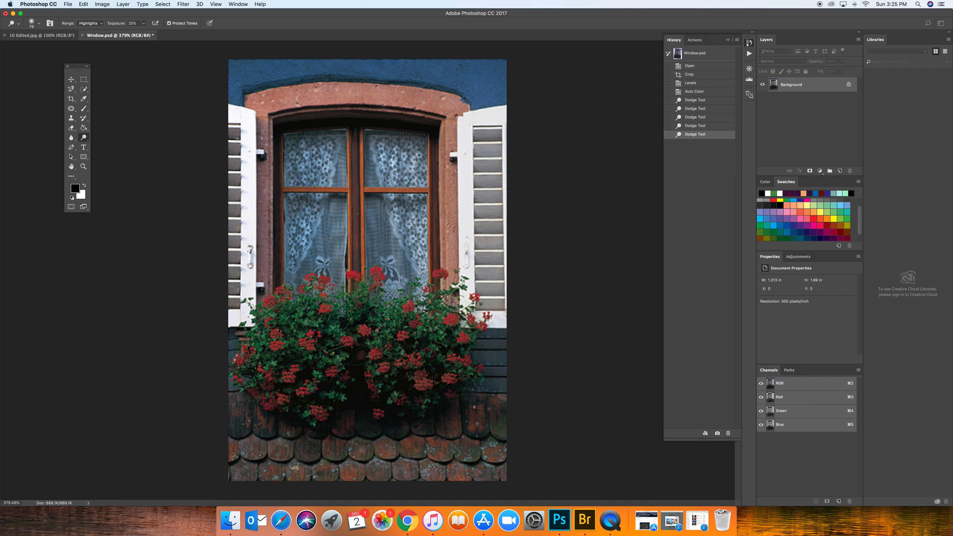
pyautogui.moveTo(409, 233); pyautogui.dragTo(410, 251)
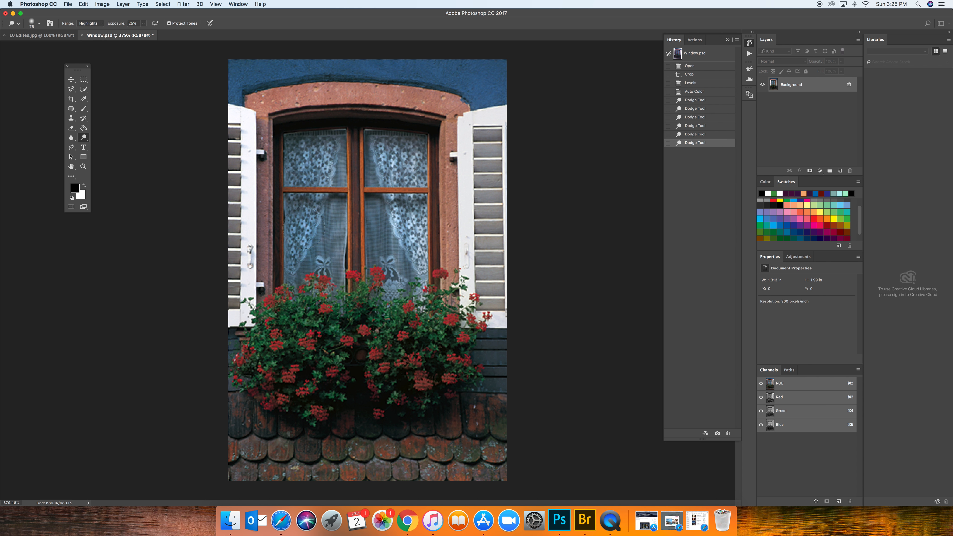
pyautogui.moveTo(306, 247); pyautogui.dragTo(306, 259)
pyautogui.moveTo(317, 148); pyautogui.dragTo(323, 162)
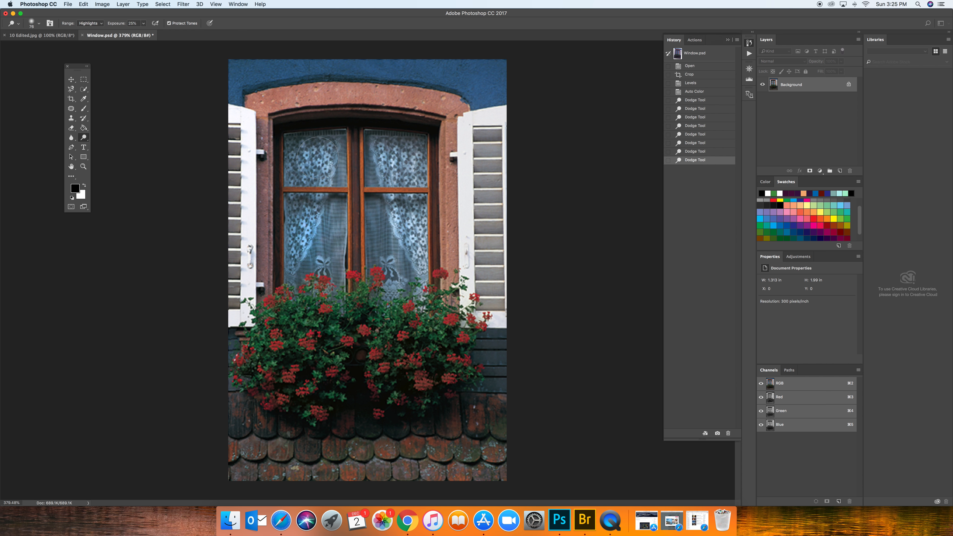
pyautogui.click(695, 94)
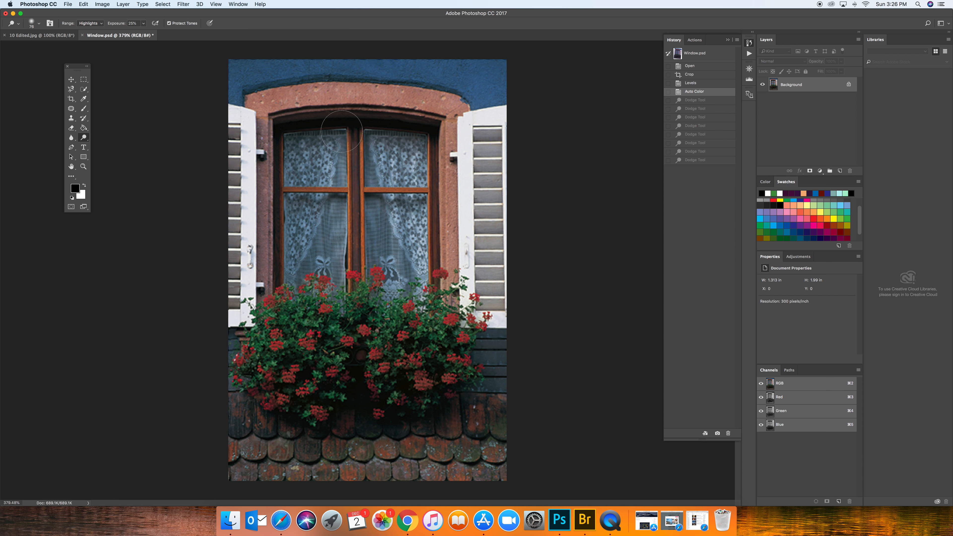
pyautogui.click(700, 161)
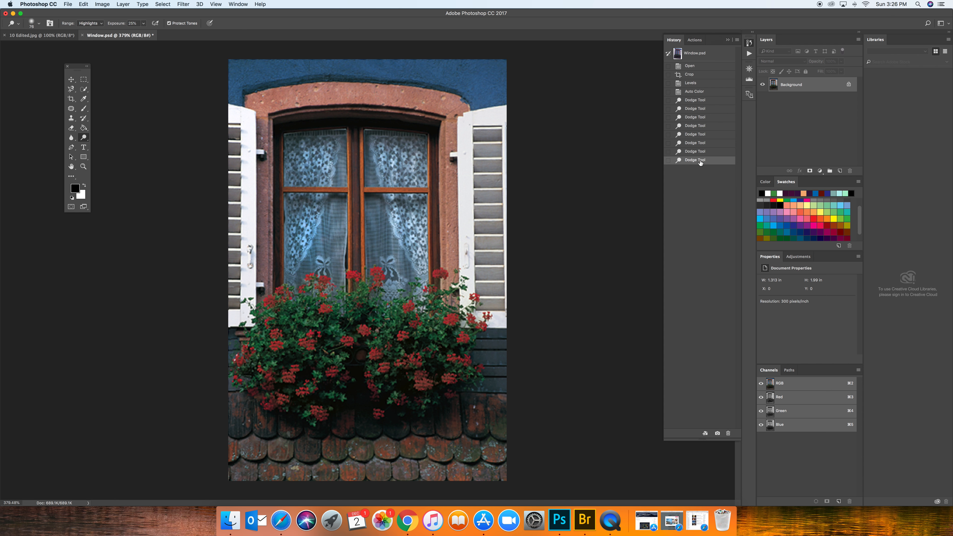
# Switch to the Burn tool with its range set to Shadows.
pyautogui.rightClick(86, 139)
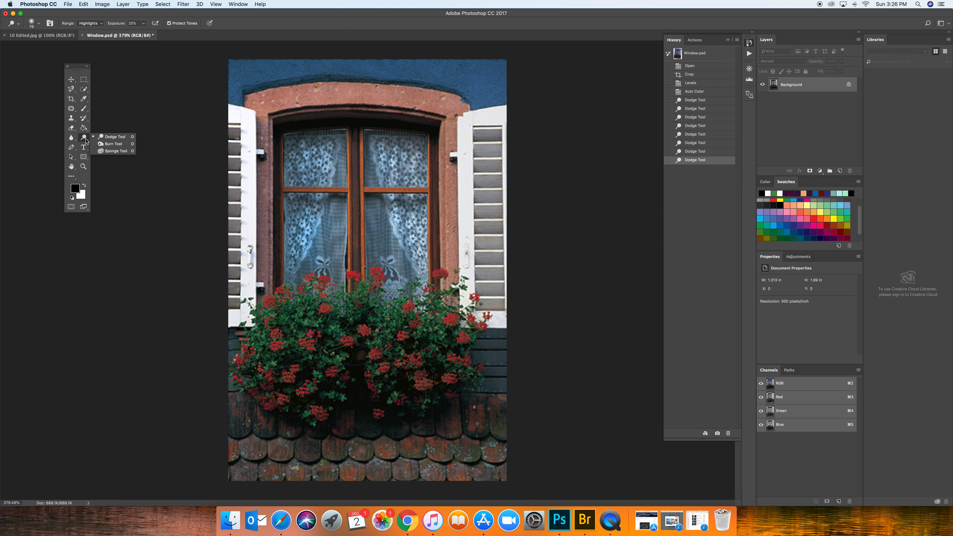
pyautogui.click(112, 144)
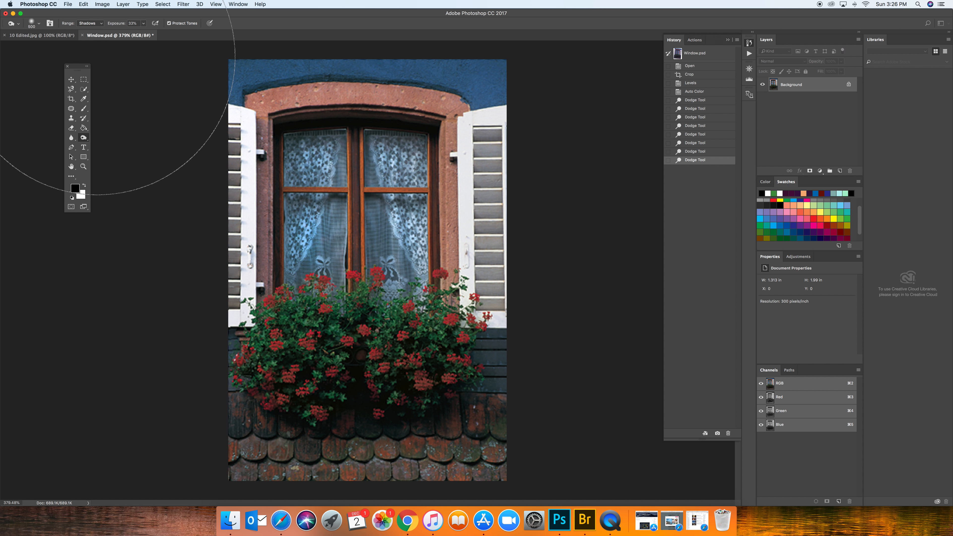
pyautogui.click(100, 25)
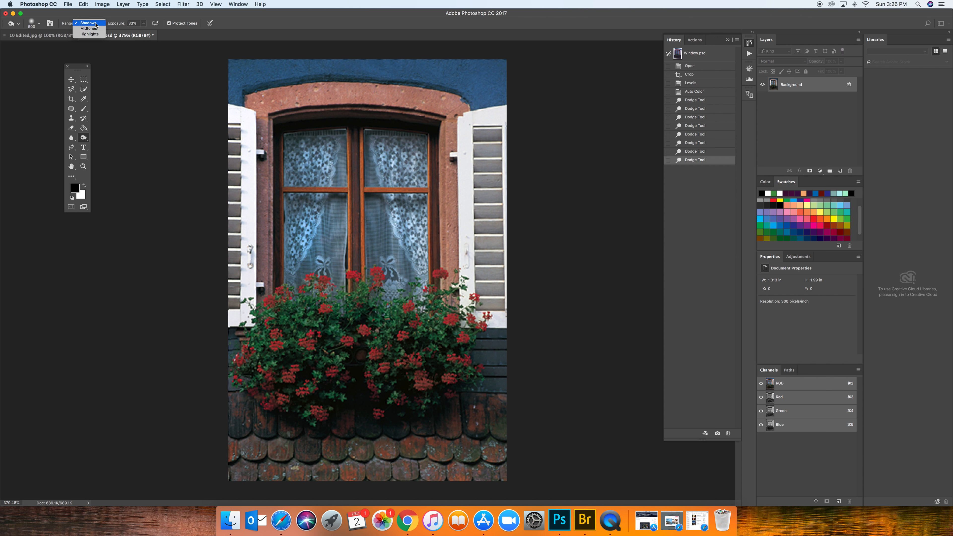
pyautogui.click(84, 139)
pyautogui.moveTo(83, 139); pyautogui.dragTo(97, 140)
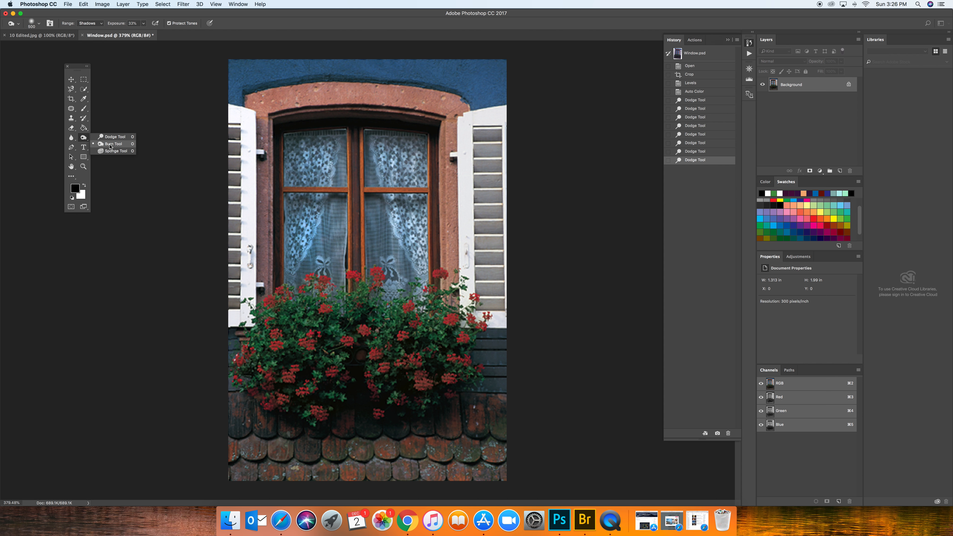
pyautogui.click(110, 145)
pyautogui.click(102, 25)
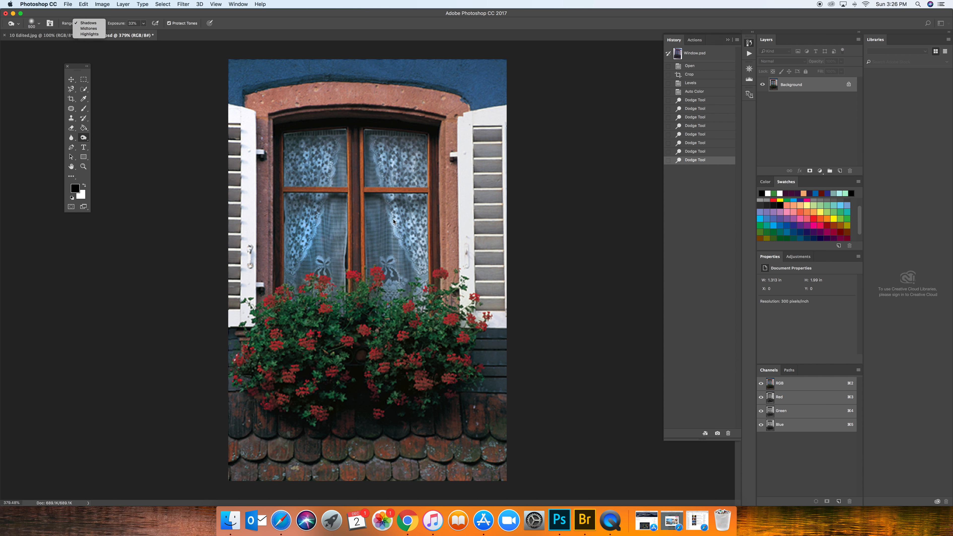
pyautogui.click(89, 23)
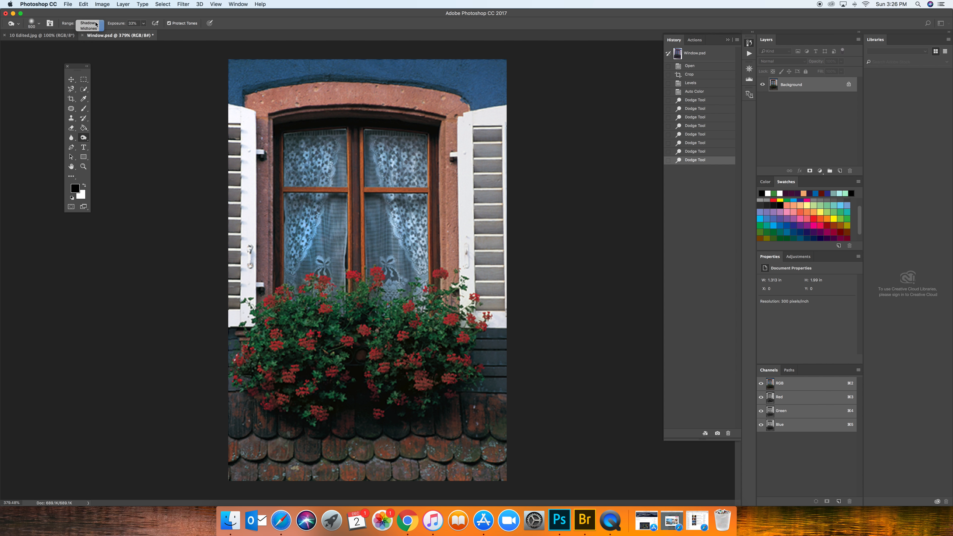
# Set the Burn tool's exposure to 25% and reduce its brush size to 150 px.
pyautogui.click(144, 24)
pyautogui.moveTo(144, 32); pyautogui.dragTo(142, 34)
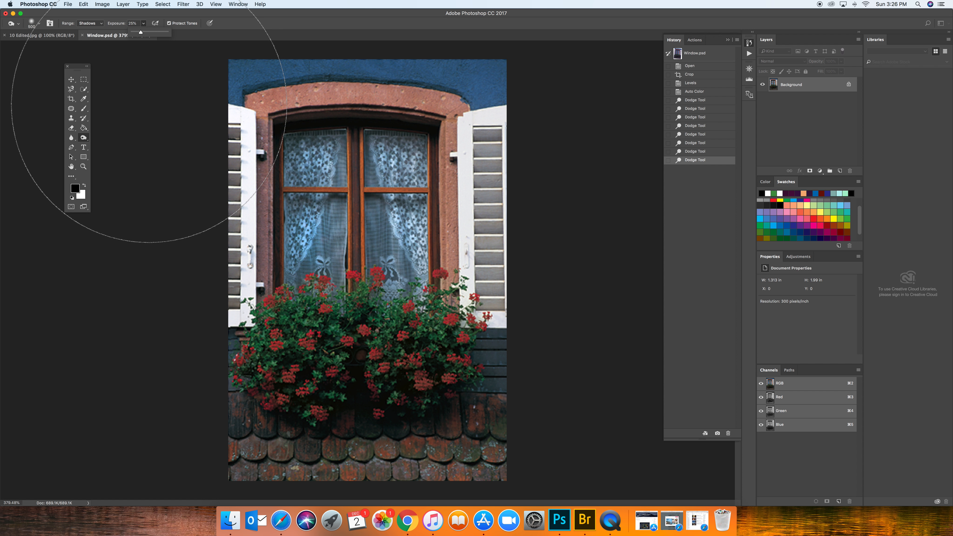
pyautogui.press('[')
pyautogui.press('[')
pyautogui.press('[')
pyautogui.press('[')
pyautogui.press('[')
pyautogui.press('[')
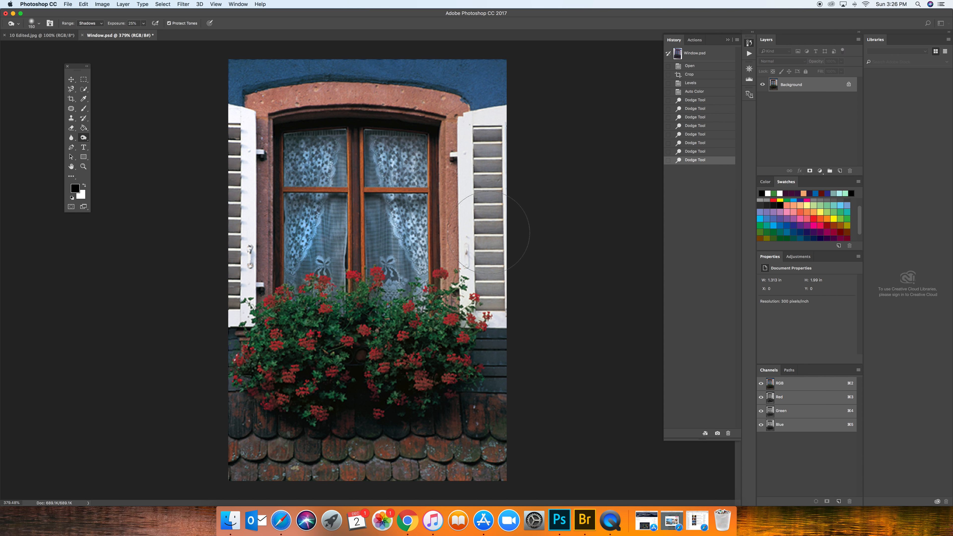
# Burn the lower part of the right shutter, and compare the result with the last Dodge history state.
pyautogui.click(486, 293)
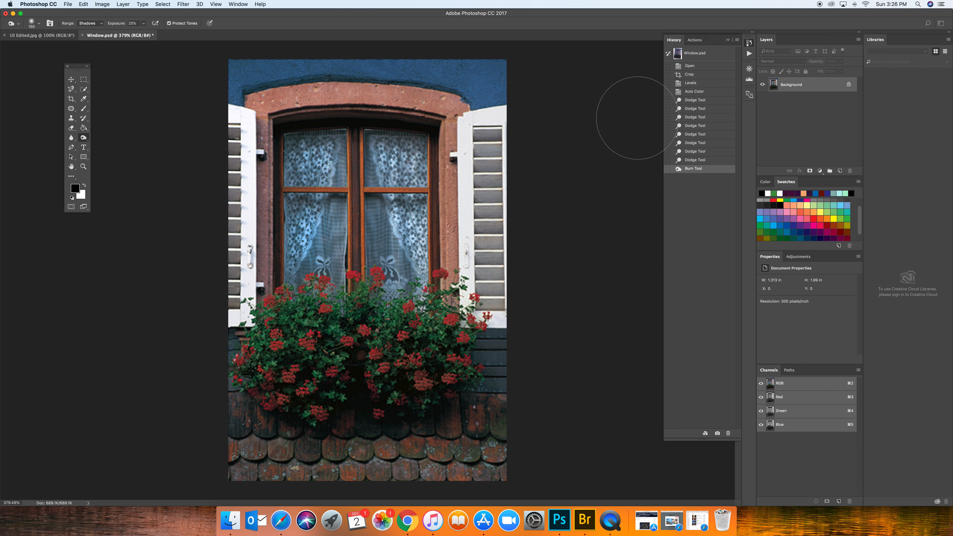
pyautogui.click(704, 161)
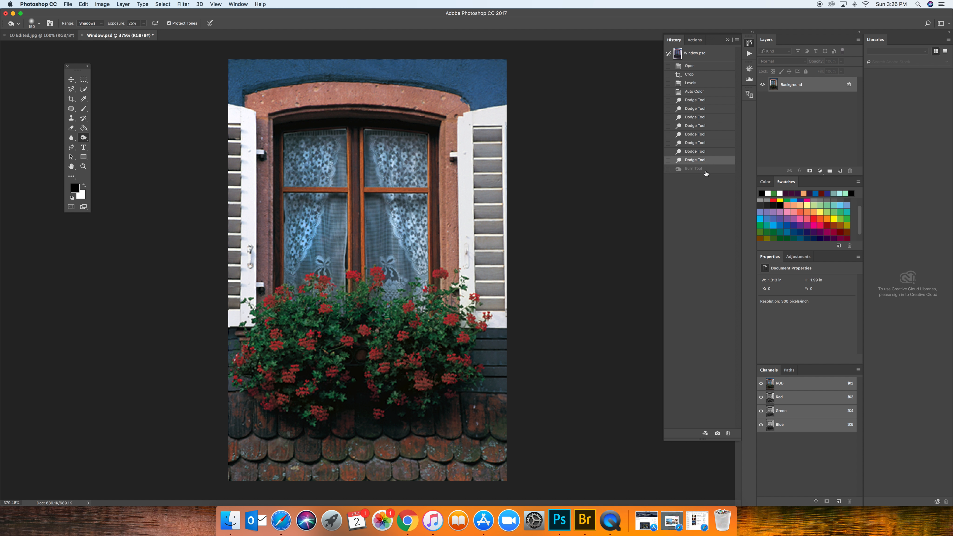
pyautogui.click(705, 170)
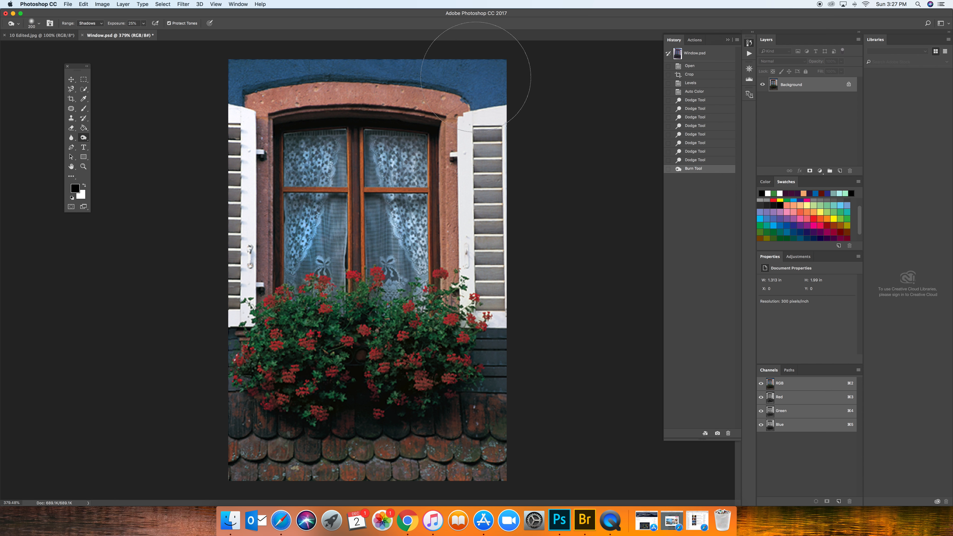
# Burn the blue wall above the arch and the photo's right and left edges with a 100 px brush.
pyautogui.press('[')
pyautogui.press('[')
pyautogui.moveTo(481, 75)
pyautogui.mouseDown()
pyautogui.moveTo(464, 63)
pyautogui.moveTo(255, 65)
pyautogui.mouseUp()
pyautogui.moveTo(495, 348); pyautogui.dragTo(502, 383)
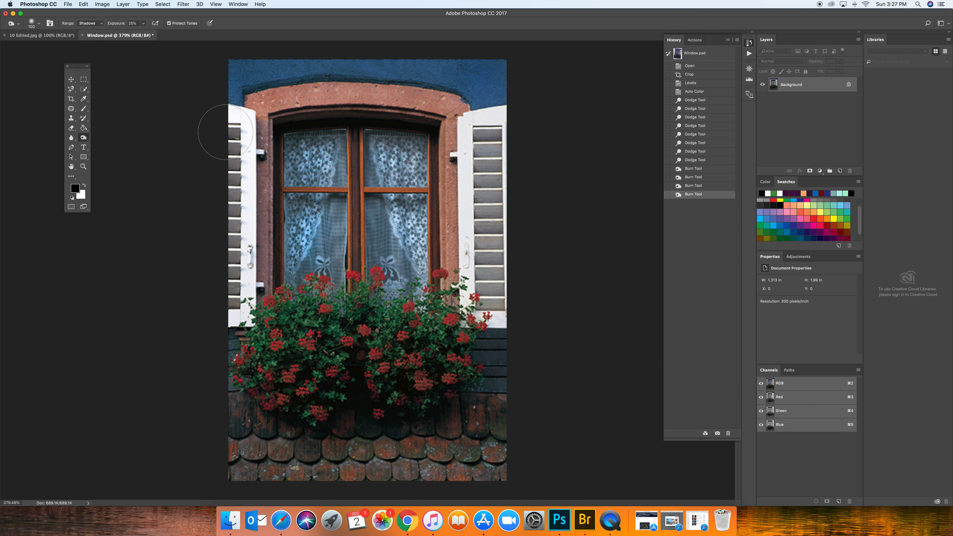
pyautogui.moveTo(218, 297); pyautogui.dragTo(214, 294)
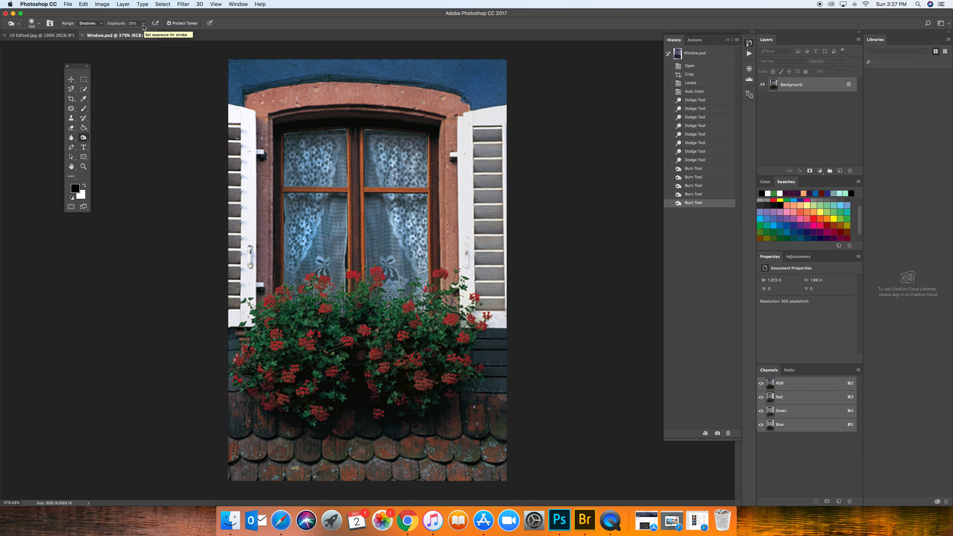
# Switch to the Sponge tool with its mode set to Saturate and its flow at 25%.
pyautogui.click(83, 137)
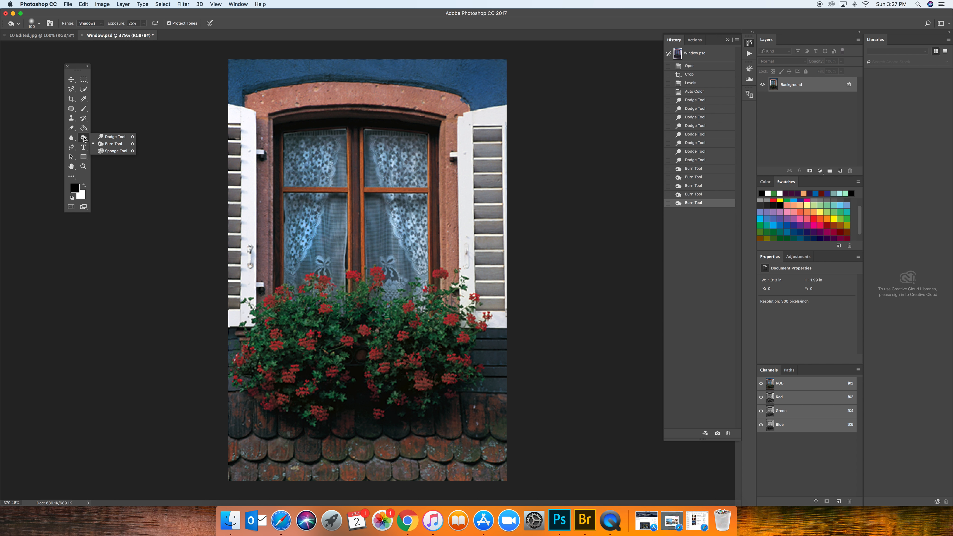
pyautogui.click(111, 151)
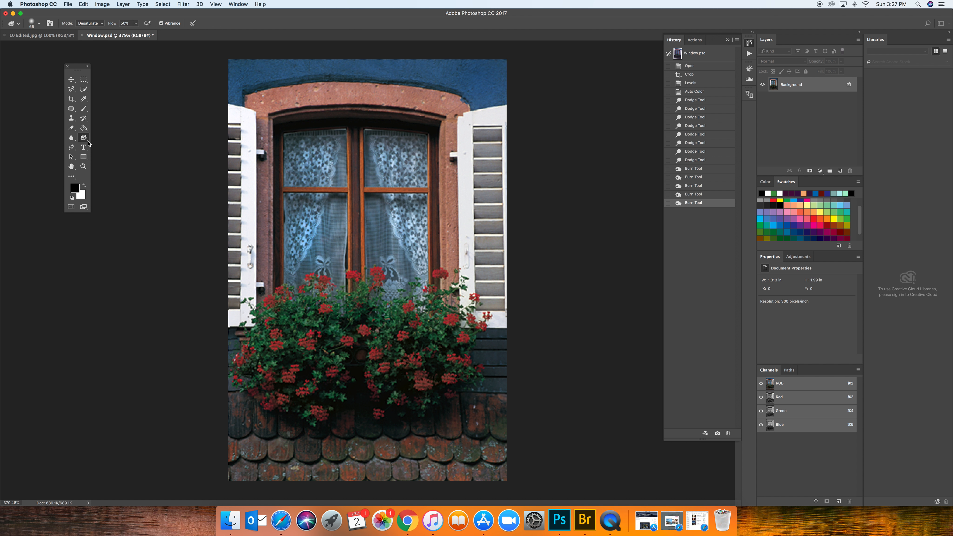
pyautogui.click(102, 23)
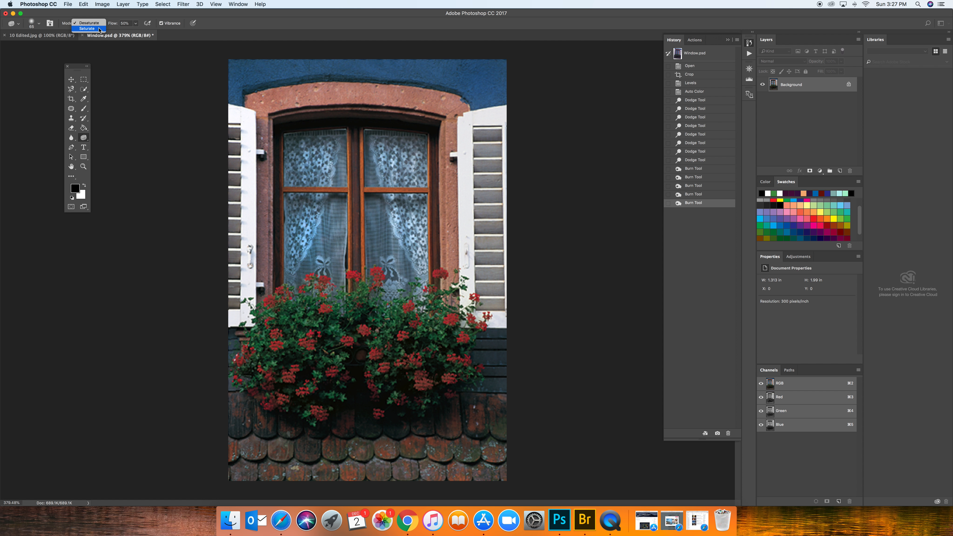
pyautogui.click(100, 29)
pyautogui.click(136, 24)
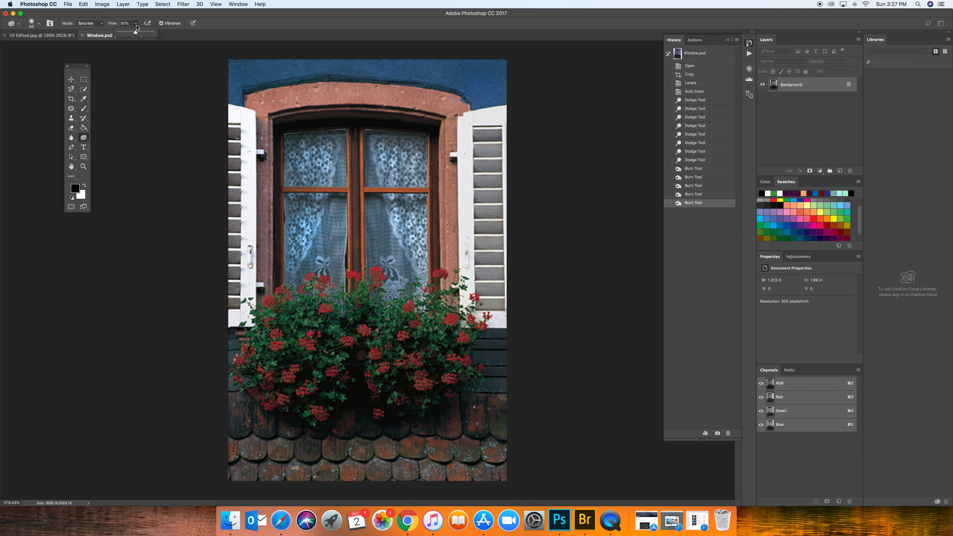
pyautogui.moveTo(135, 32); pyautogui.dragTo(127, 34)
pyautogui.click(126, 340)
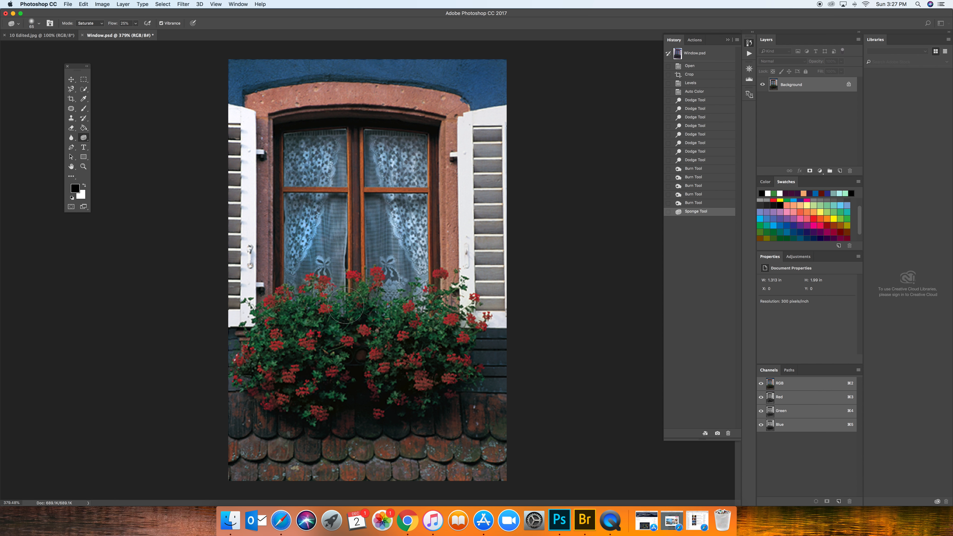
# Saturate the red flowers and green foliage of the window box with a larger Sponge brush.
pyautogui.press(']')
pyautogui.press(']')
pyautogui.press(']')
pyautogui.click(324, 312)
pyautogui.click(316, 337)
pyautogui.click(283, 383)
pyautogui.click(379, 372)
pyautogui.click(403, 381)
pyautogui.click(439, 379)
pyautogui.click(460, 372)
pyautogui.click(456, 334)
pyautogui.click(444, 297)
pyautogui.click(352, 304)
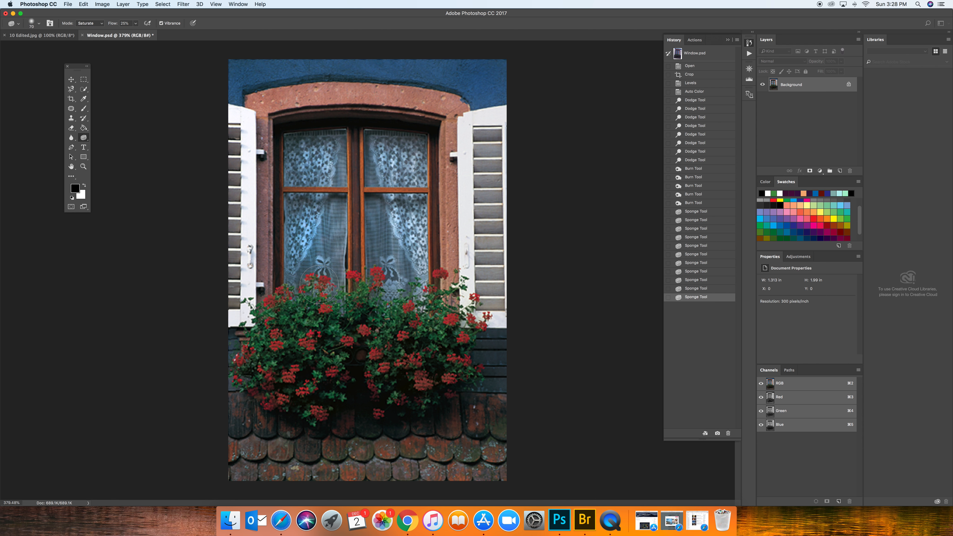
pyautogui.click(306, 296)
pyautogui.click(280, 317)
pyautogui.click(265, 343)
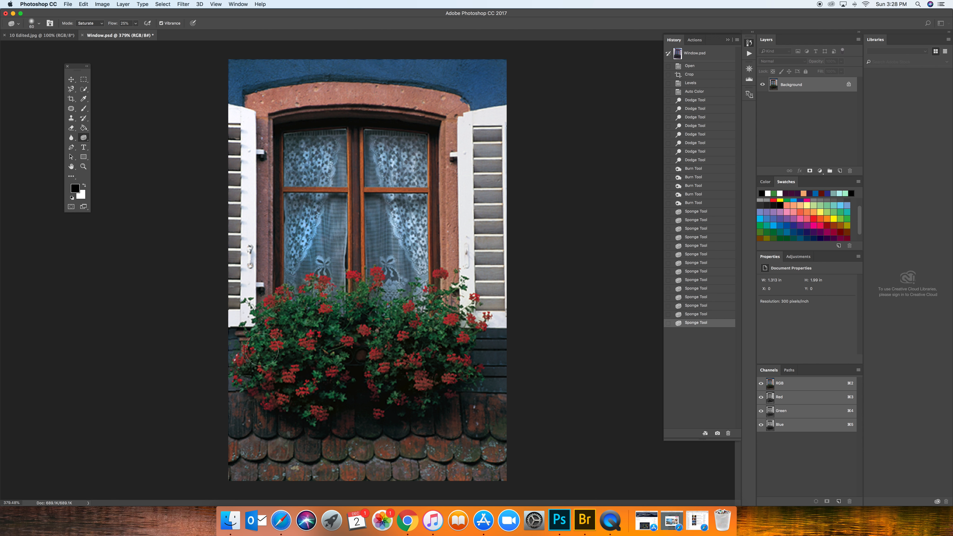
pyautogui.click(245, 377)
pyautogui.click(292, 394)
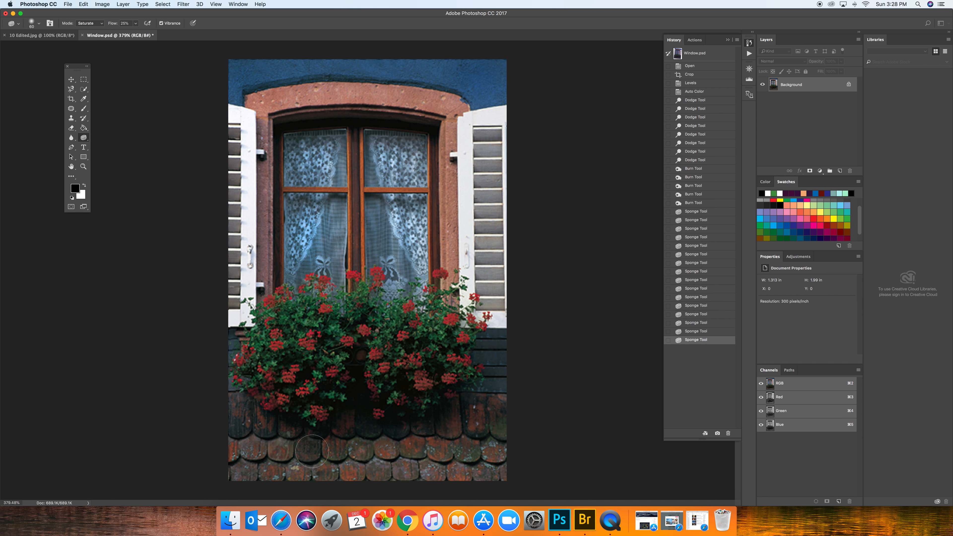
# Saturate the roof tiles below the window box, and compare the result with the last Burn history state.
pyautogui.moveTo(458, 468)
pyautogui.mouseDown()
pyautogui.moveTo(287, 468)
pyautogui.moveTo(360, 477)
pyautogui.moveTo(398, 462)
pyautogui.mouseUp()
pyautogui.click(469, 419)
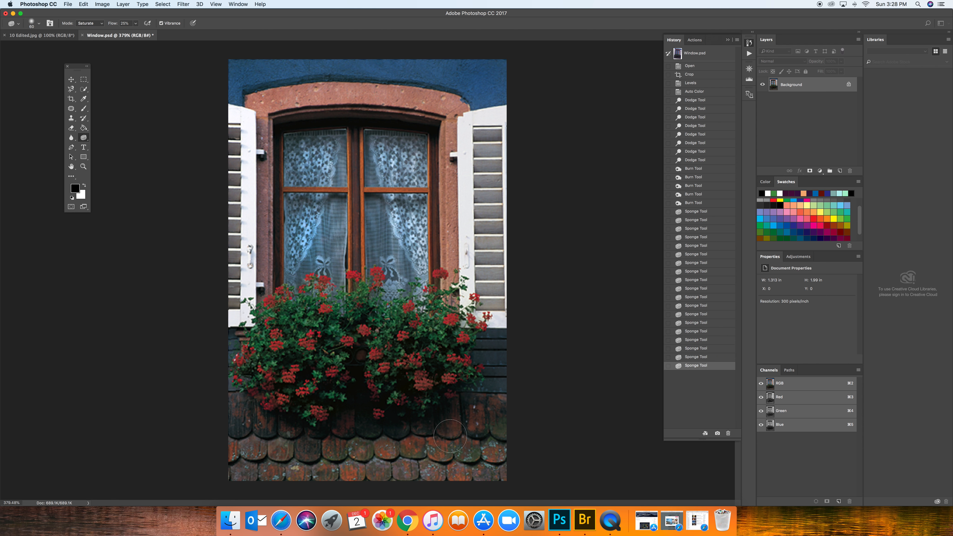
pyautogui.click(472, 417)
pyautogui.click(479, 417)
pyautogui.click(484, 418)
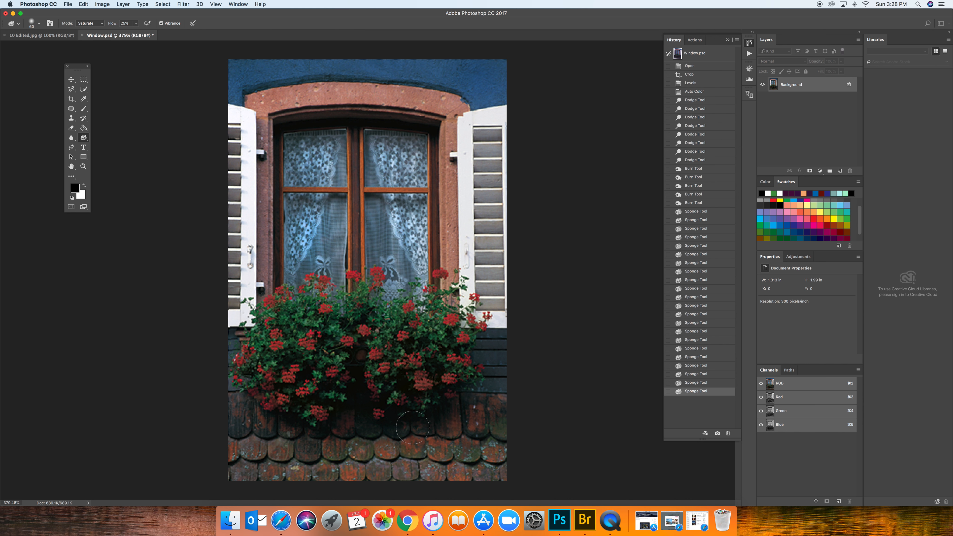
pyautogui.moveTo(413, 421); pyautogui.dragTo(411, 434)
pyautogui.moveTo(259, 431); pyautogui.dragTo(240, 410)
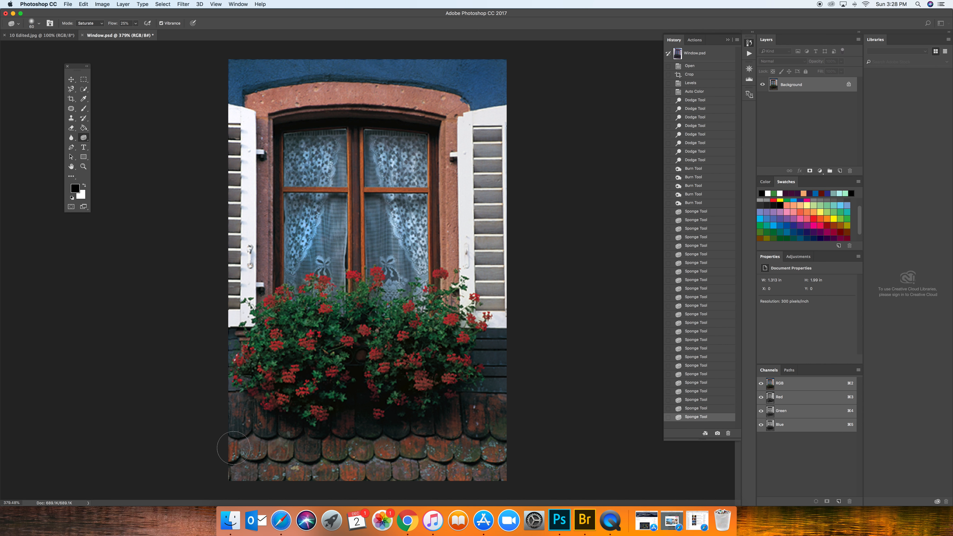
pyautogui.click(501, 463)
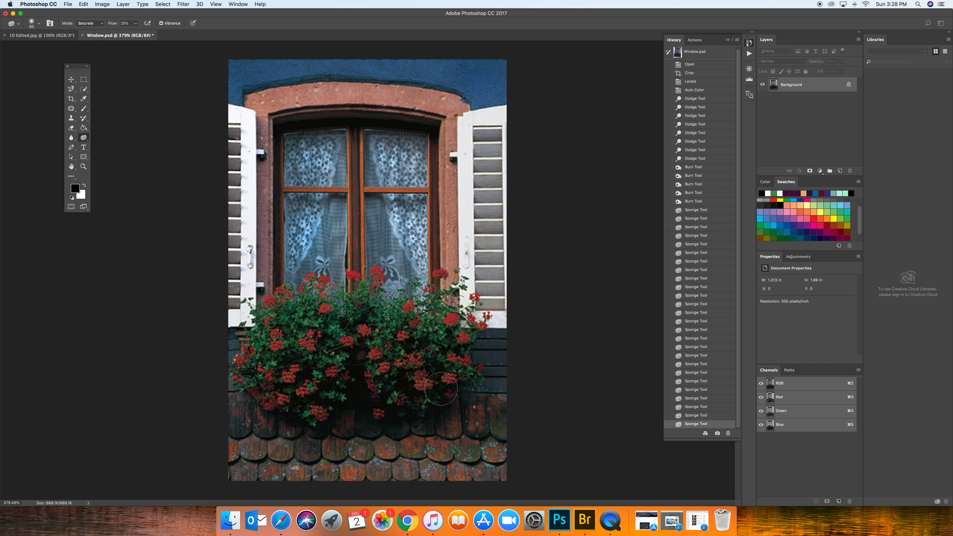
pyautogui.click(694, 201)
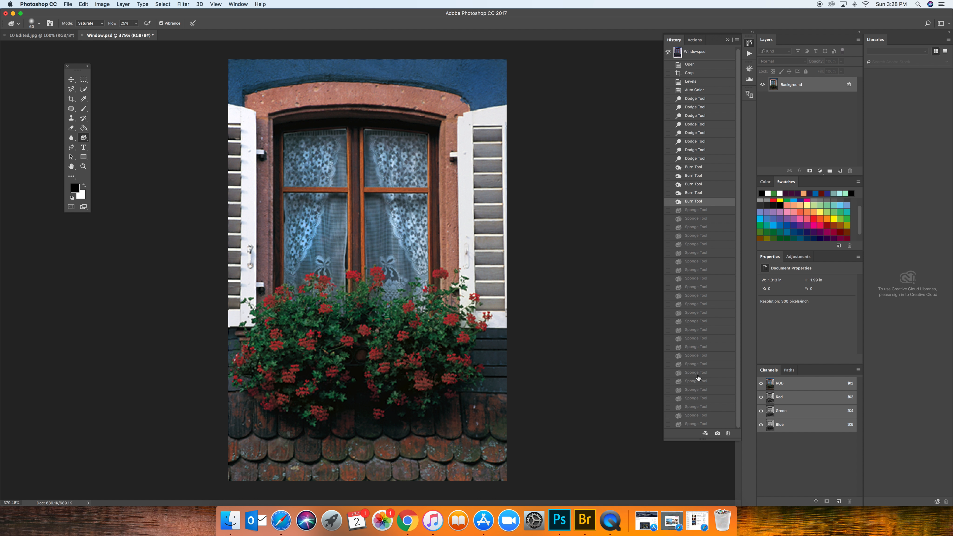
pyautogui.click(695, 425)
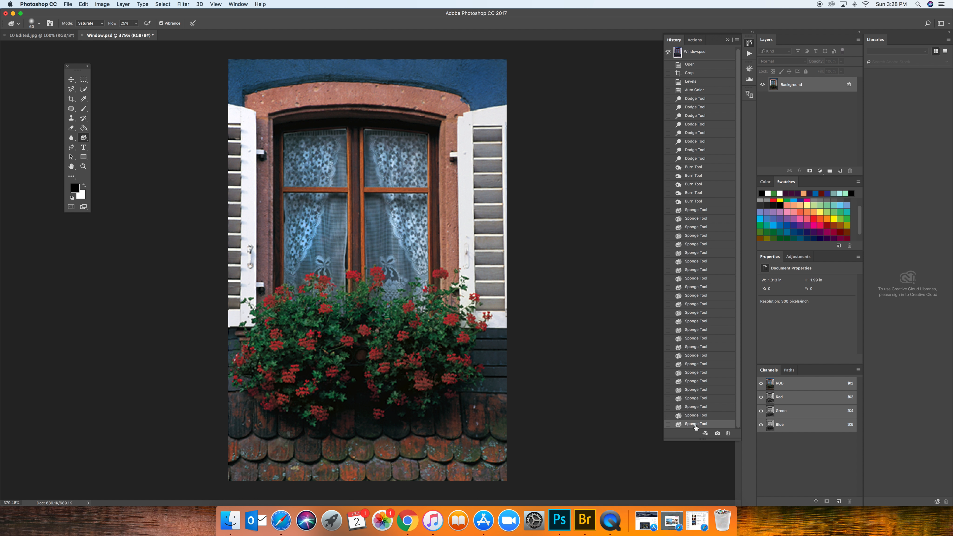
# Saturate the outer edges of the window box and the middle of the roof tiles.
pyautogui.moveTo(488, 359)
pyautogui.mouseDown()
pyautogui.moveTo(492, 347)
pyautogui.moveTo(467, 372)
pyautogui.mouseUp()
pyautogui.moveTo(231, 345)
pyautogui.mouseDown()
pyautogui.moveTo(244, 353)
pyautogui.moveTo(230, 365)
pyautogui.mouseUp()
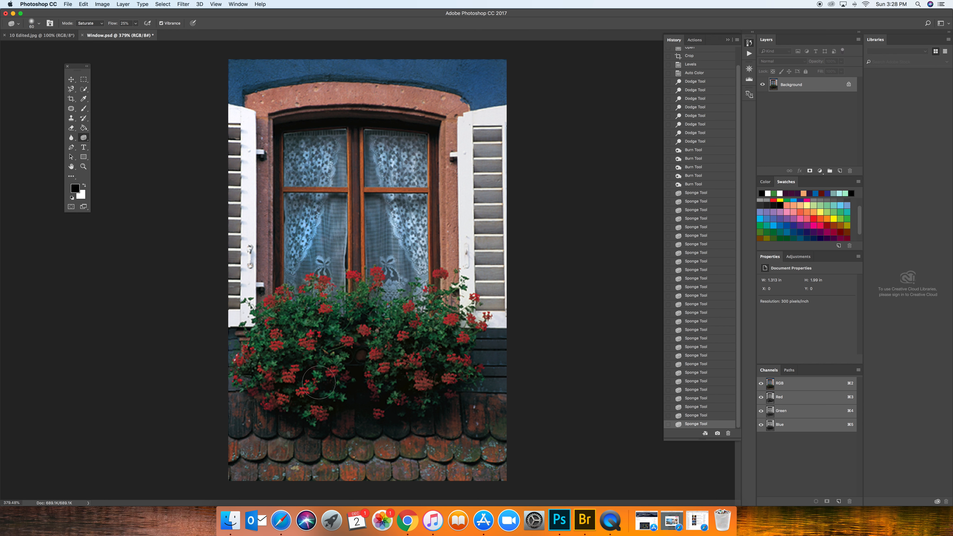
pyautogui.moveTo(358, 450); pyautogui.dragTo(351, 466)
# Saturate the stone surround on both sides and the wooden centre post of the window, reducing the brush size for the narrow areas.
pyautogui.moveTo(445, 105); pyautogui.dragTo(444, 147)
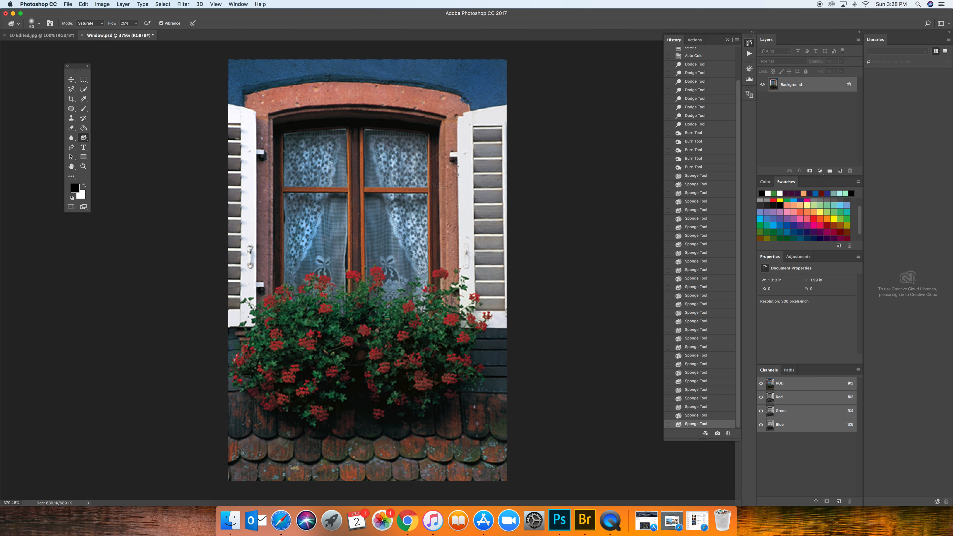
pyautogui.moveTo(443, 240); pyautogui.dragTo(447, 269)
pyautogui.moveTo(354, 170); pyautogui.dragTo(353, 264)
pyautogui.moveTo(276, 141)
pyautogui.mouseDown()
pyautogui.moveTo(261, 244)
pyautogui.moveTo(265, 173)
pyautogui.mouseUp()
pyautogui.press('[')
pyautogui.press('[')
pyautogui.press('[')
pyautogui.press('[')
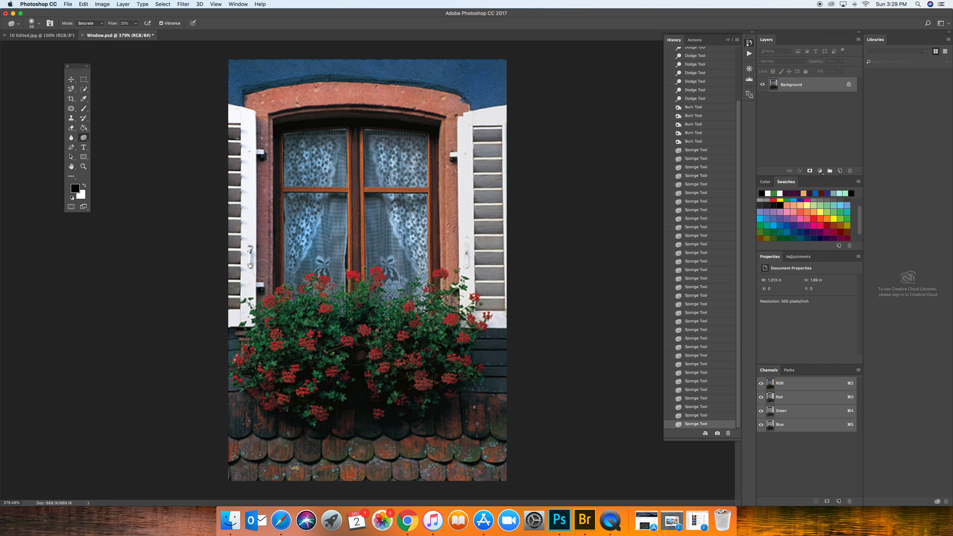
pyautogui.moveTo(262, 269)
pyautogui.mouseDown()
pyautogui.moveTo(272, 138)
pyautogui.moveTo(266, 151)
pyautogui.mouseUp()
pyautogui.moveTo(270, 244); pyautogui.dragTo(264, 309)
pyautogui.click(447, 231)
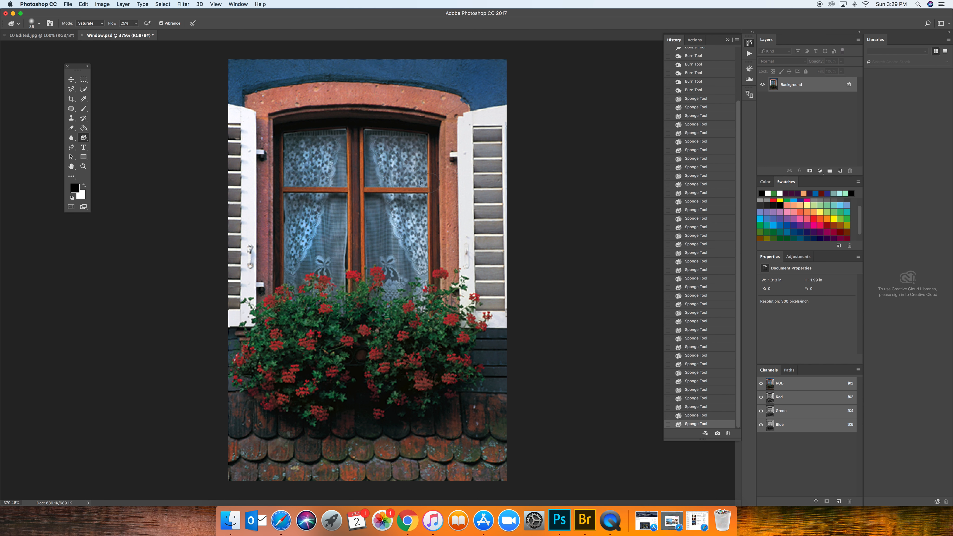
# Set the Sponge tool to Desaturate with a 500 px brush and 100% flow.
pyautogui.click(39, 24)
pyautogui.click(101, 26)
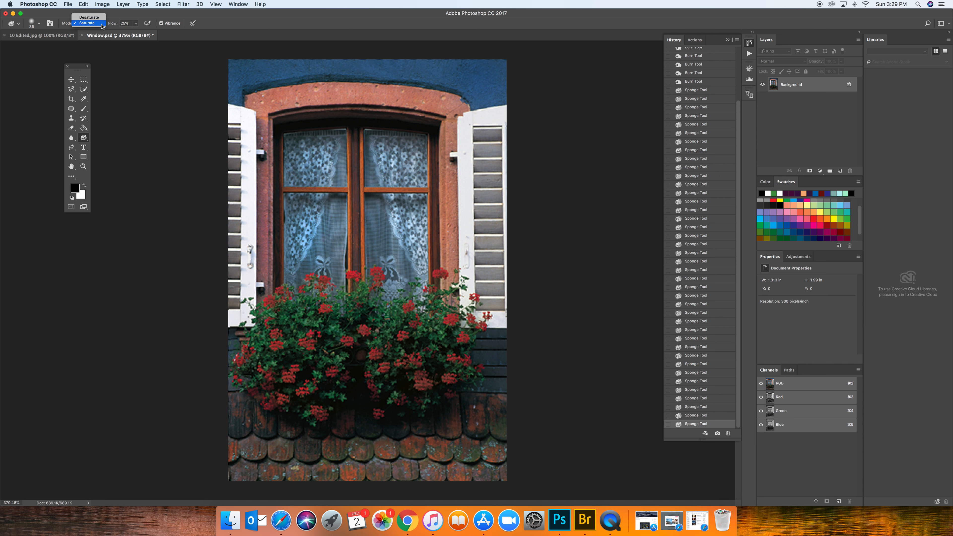
pyautogui.click(101, 20)
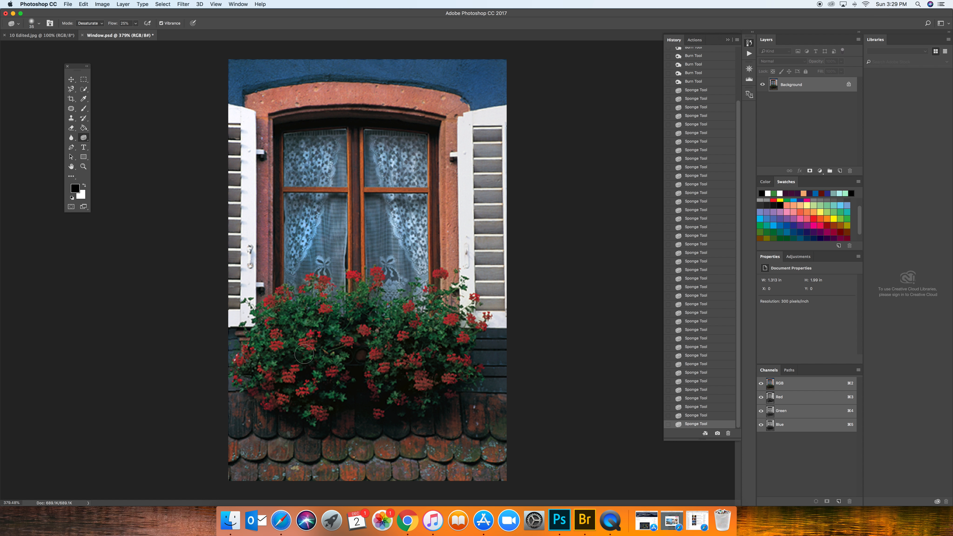
pyautogui.press(']')
pyautogui.press(']')
pyautogui.press(']')
pyautogui.press(']')
pyautogui.press(']')
pyautogui.press(']')
pyautogui.press(']')
pyautogui.press(']')
pyautogui.press(']')
pyautogui.press(']')
pyautogui.press(']')
pyautogui.press(']')
pyautogui.press(']')
pyautogui.press(']')
pyautogui.click(137, 23)
pyautogui.moveTo(135, 32); pyautogui.dragTo(172, 37)
# Desaturate the flowers and roof tiles with repeated dabs over the window box.
pyautogui.click(360, 385)
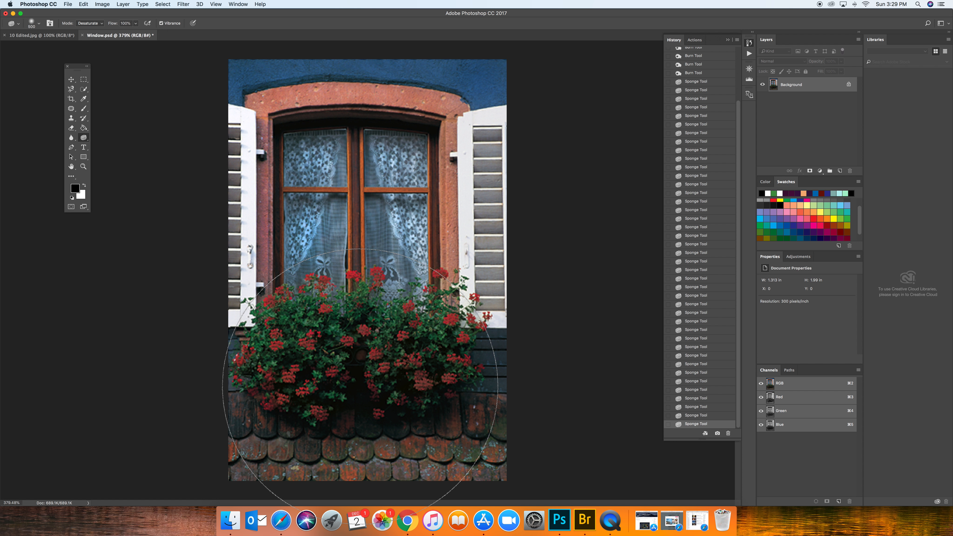
pyautogui.click(360, 386)
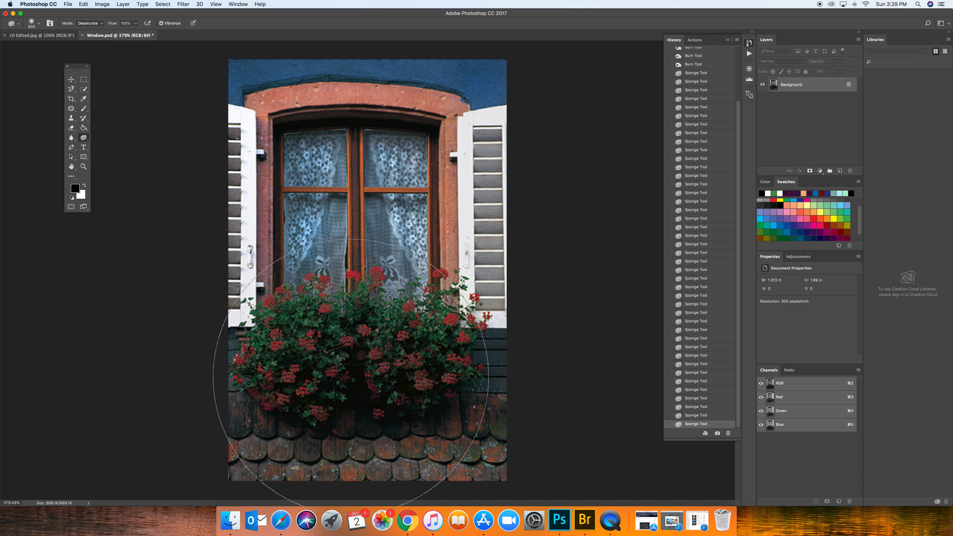
pyautogui.click(355, 386)
pyautogui.click(355, 389)
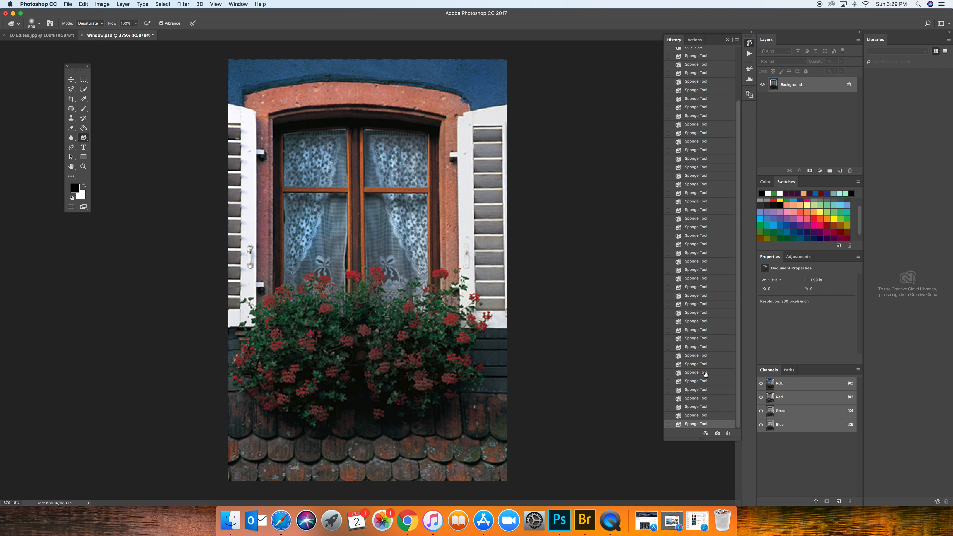
# Step back through the history to remove the last three desaturation strokes.
pyautogui.click(702, 407)
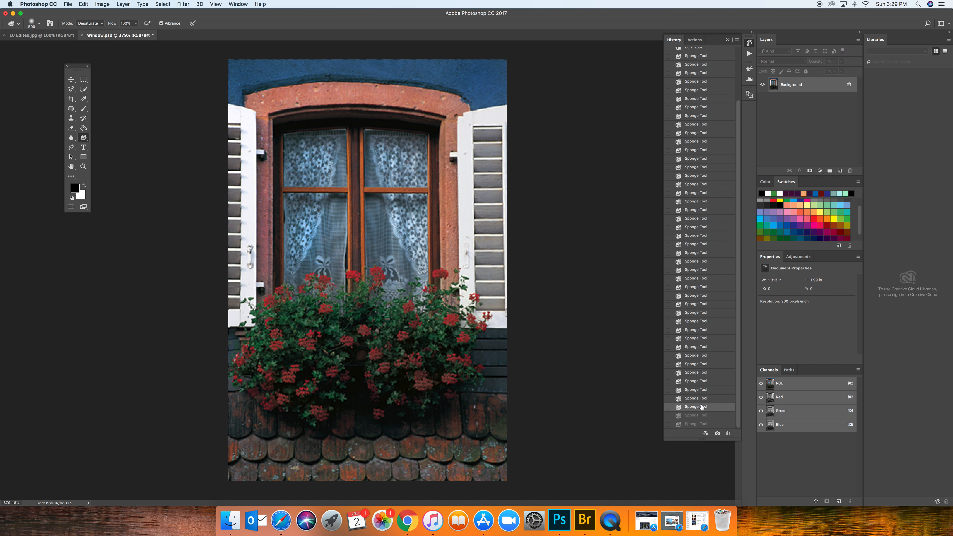
pyautogui.click(697, 391)
pyautogui.click(696, 382)
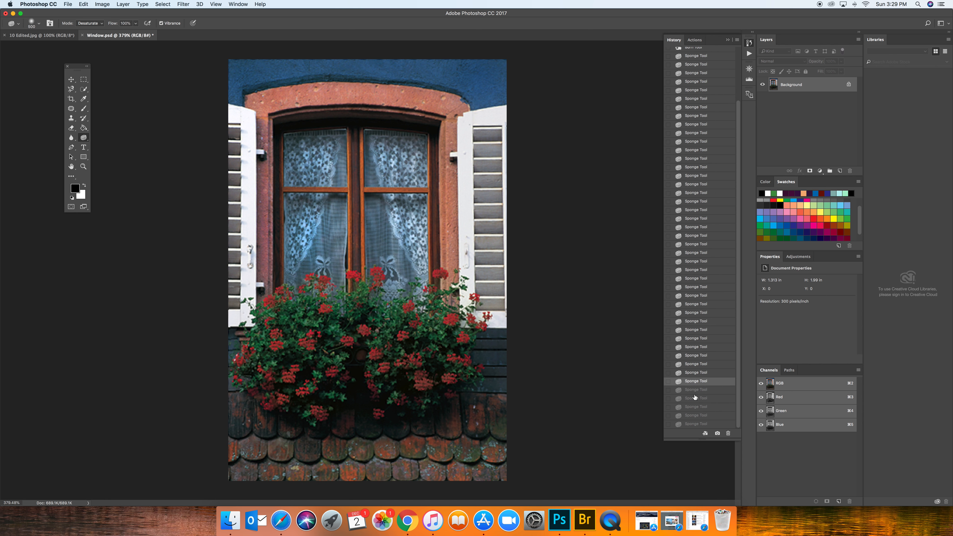
pyautogui.click(694, 397)
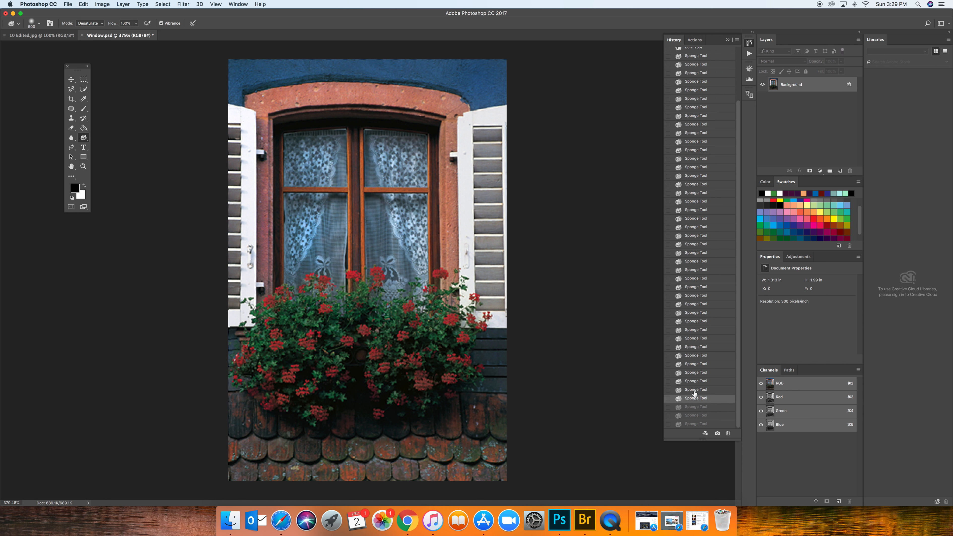
# Set the Sponge tool's mode back to Saturate.
pyautogui.click(103, 23)
pyautogui.click(92, 35)
pyautogui.click(83, 139)
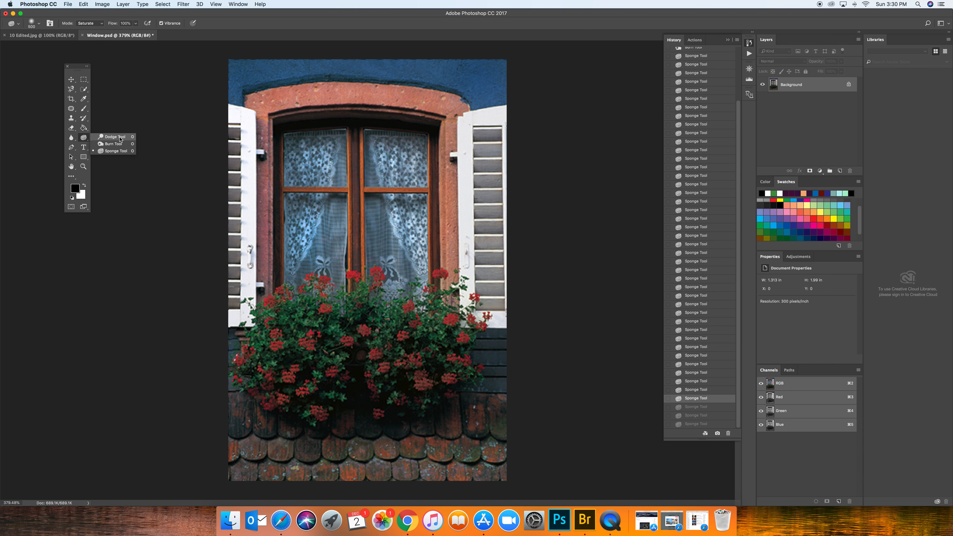
pyautogui.click(27, 351)
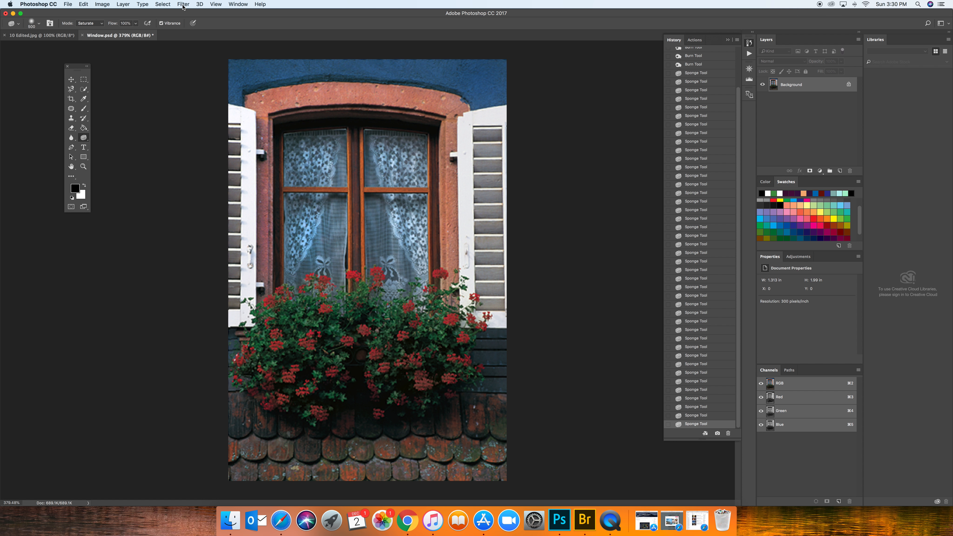
# Sharpen the whole photo with the Unsharp Mask filter at an amount of 40%.
pyautogui.click(183, 5)
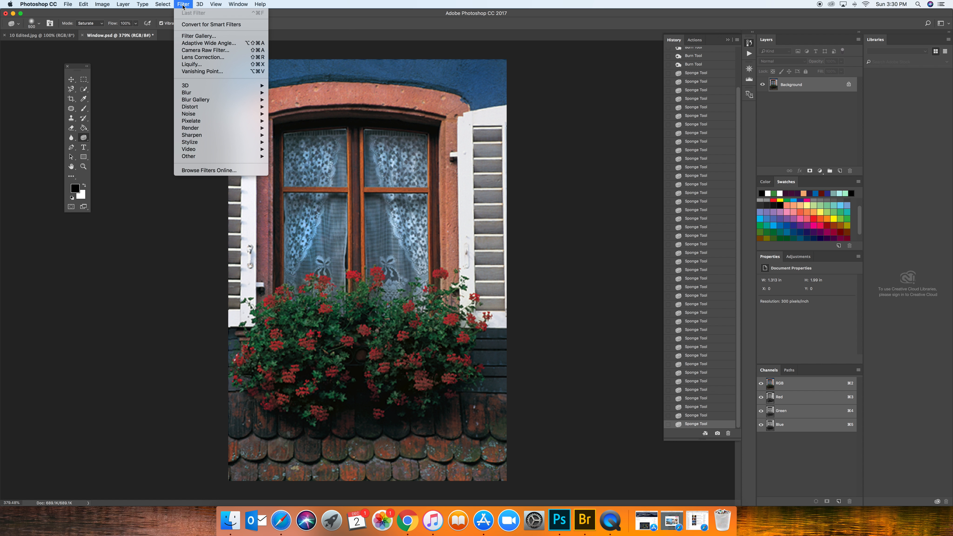
pyautogui.moveTo(206, 136)
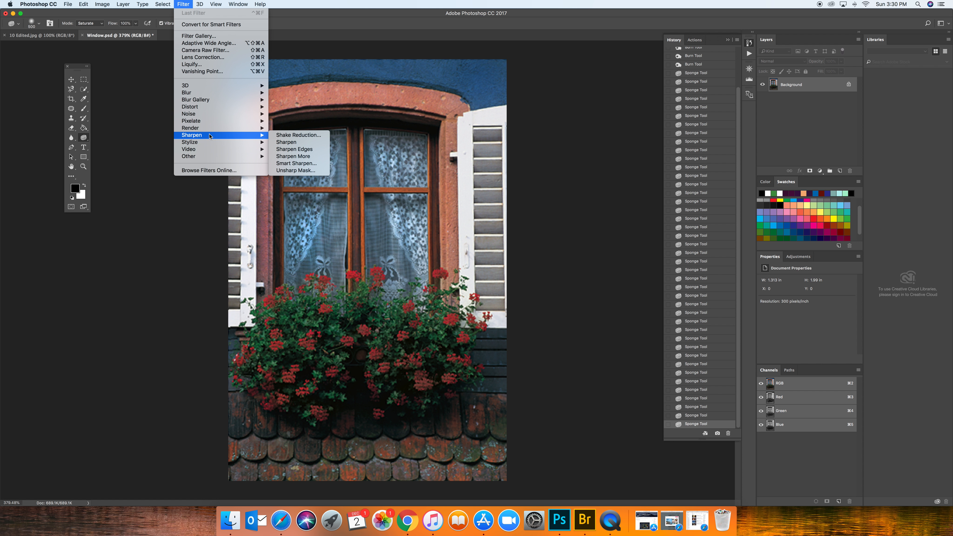
pyautogui.click(296, 170)
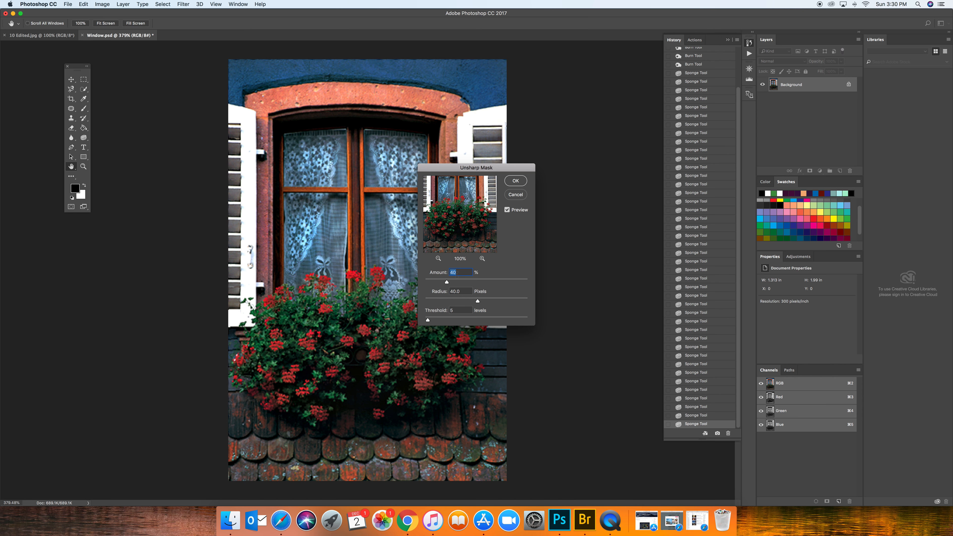
pyautogui.press('Tab')
pyautogui.moveTo(429, 320); pyautogui.dragTo(429, 322)
pyautogui.click(516, 181)
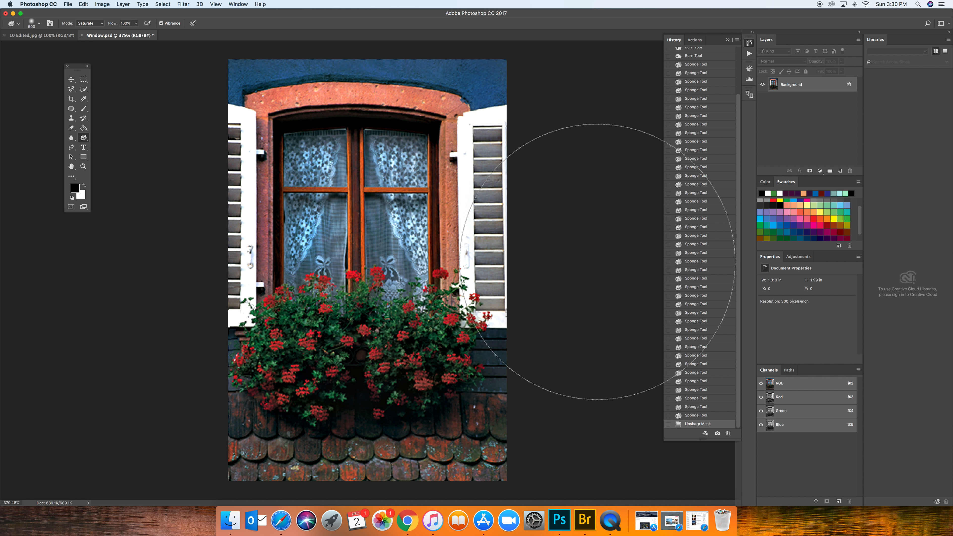
# Compare the sharpened photo with the state before sharpening and with the original Window.psd snapshot, ending on the Unsharp Mask state.
pyautogui.click(696, 416)
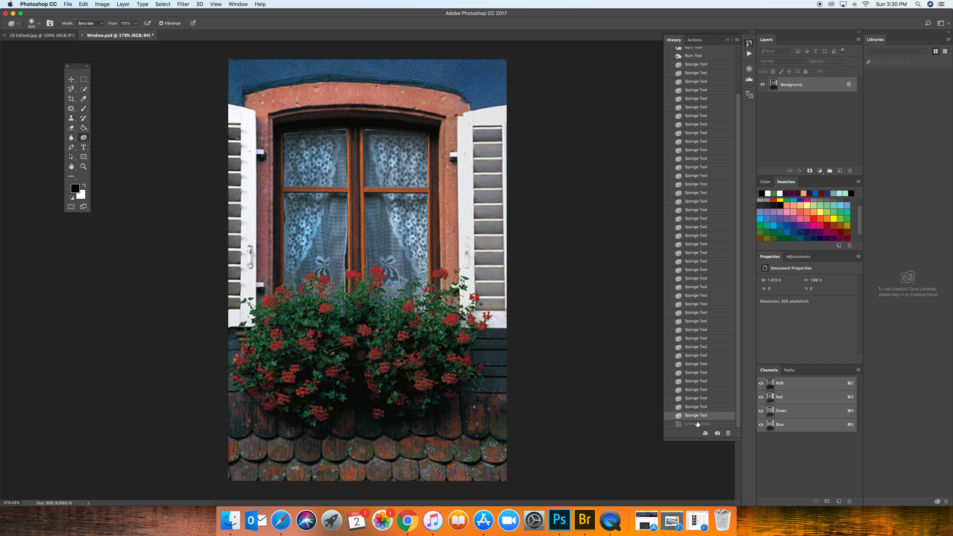
pyautogui.click(695, 424)
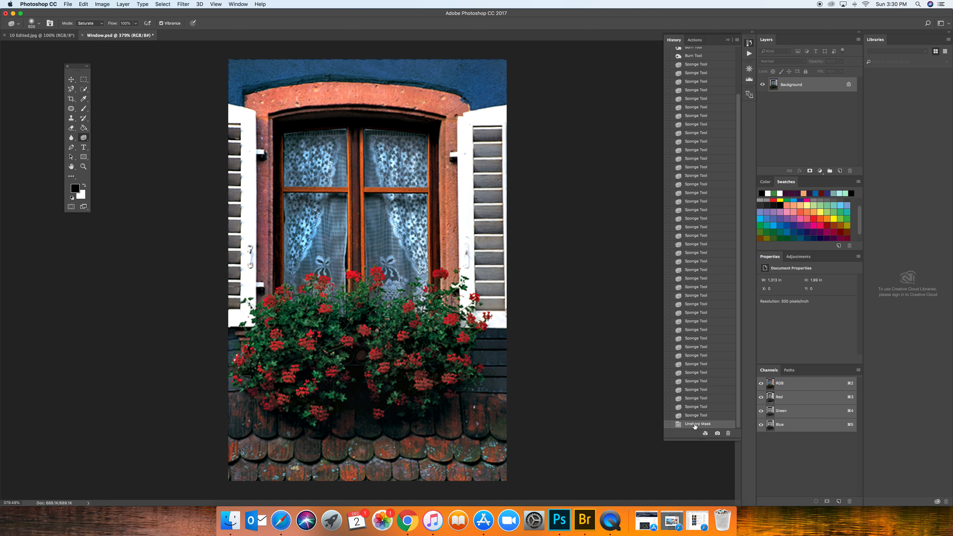
pyautogui.moveTo(693, 440); pyautogui.dragTo(695, 500)
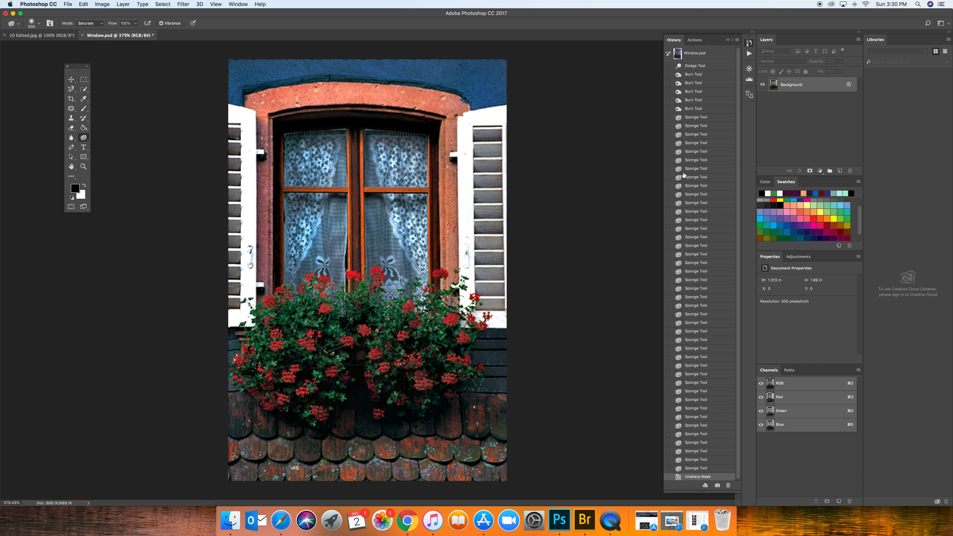
pyautogui.click(697, 56)
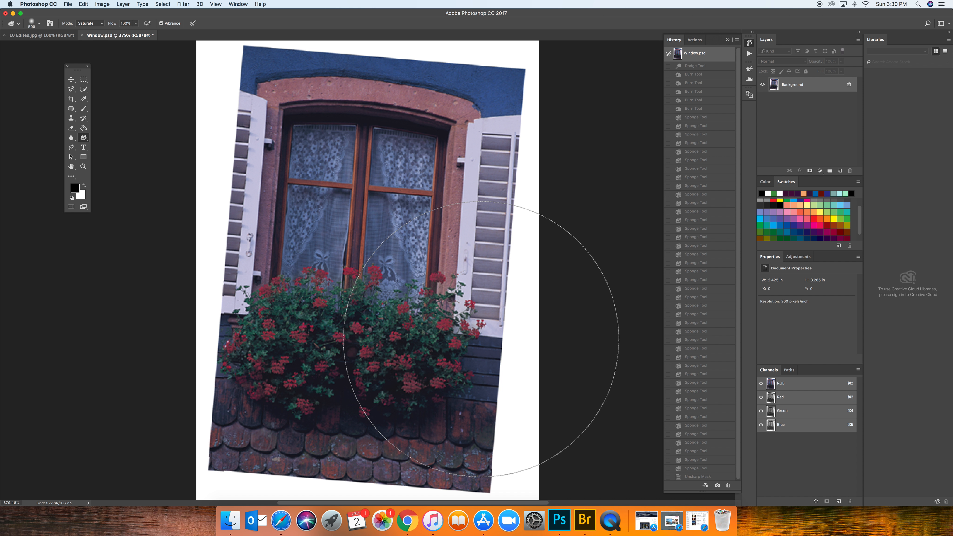
pyautogui.scroll(-1, 696, 410)
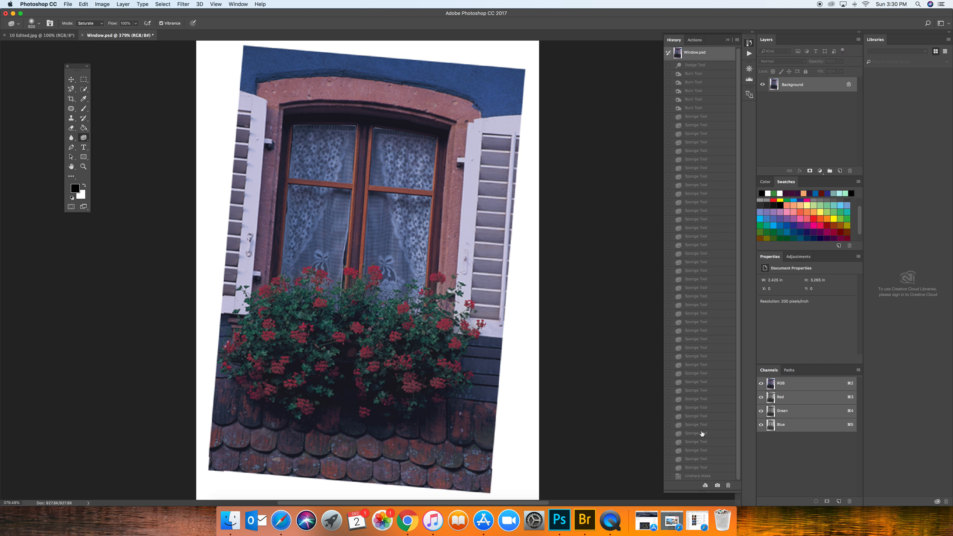
pyautogui.click(690, 477)
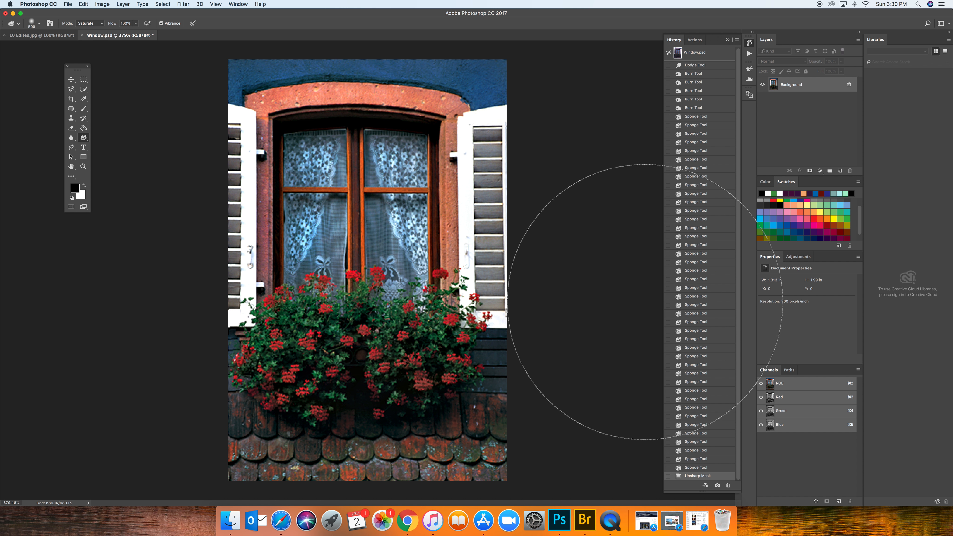